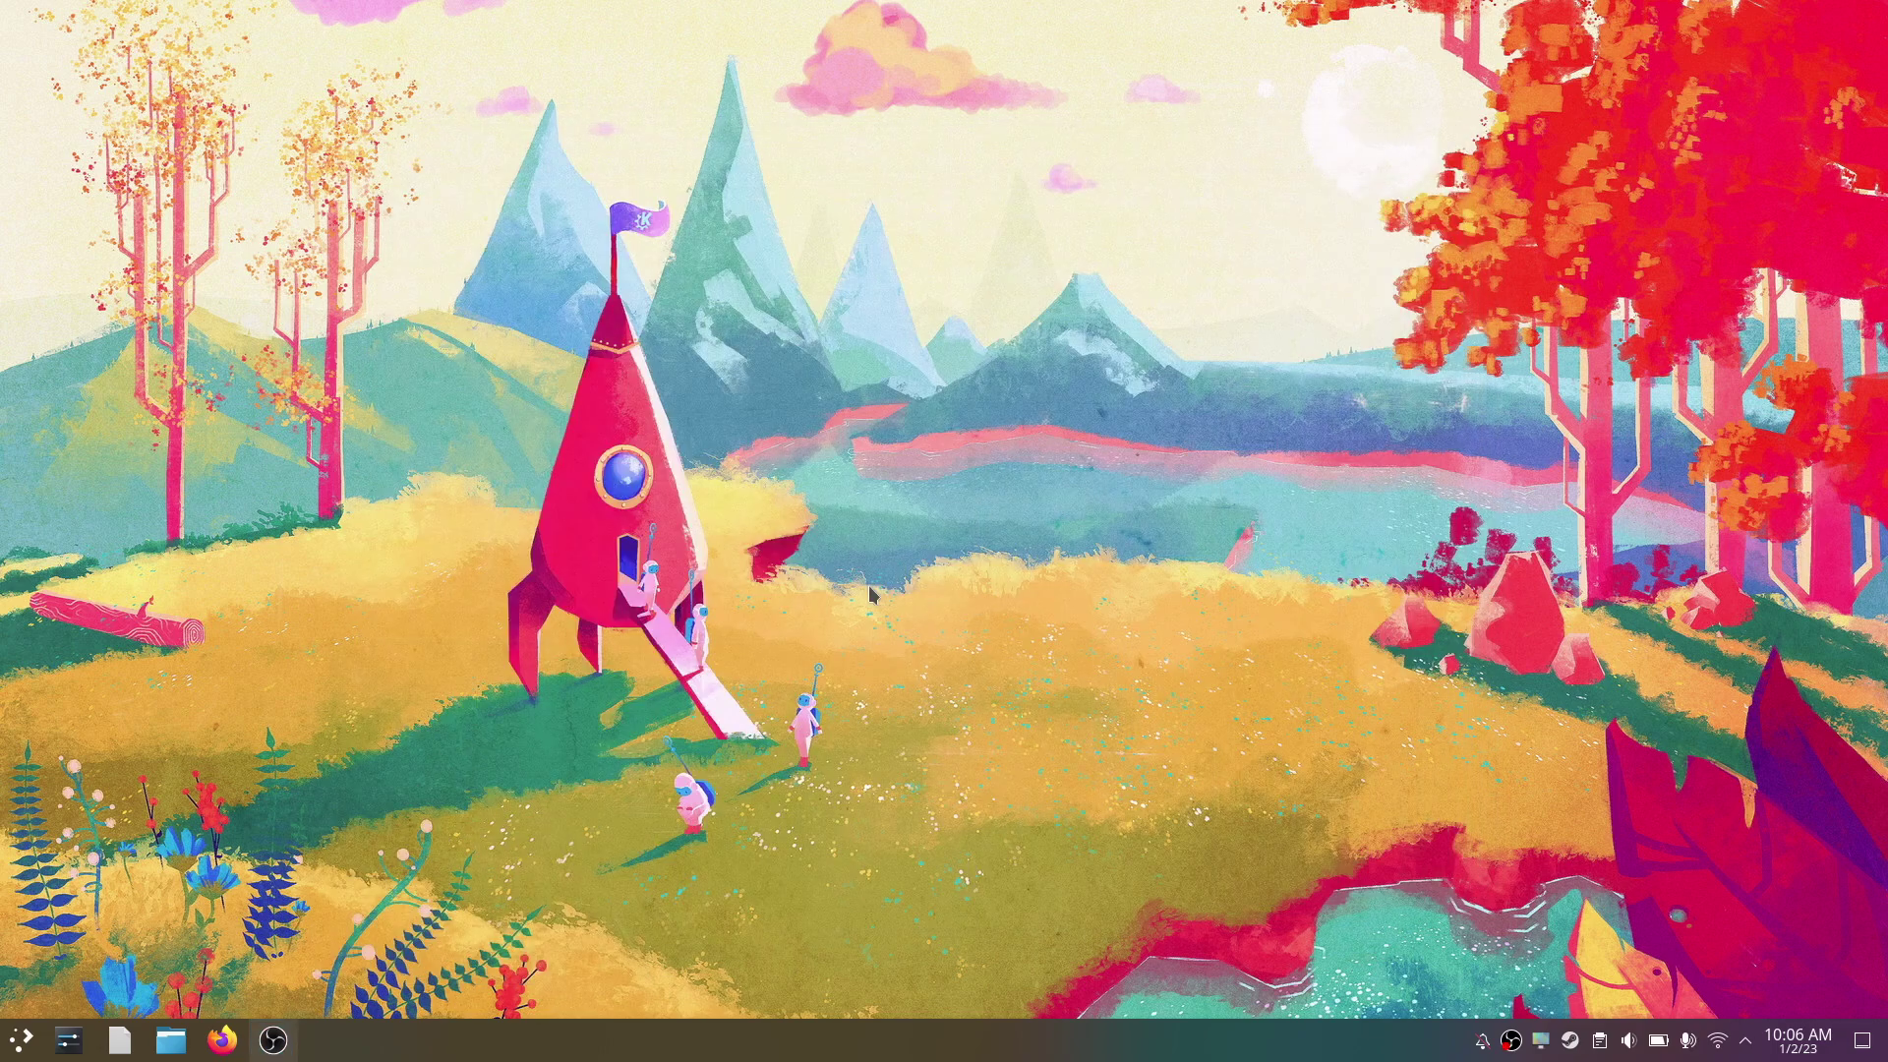
Open the Plasma application launcher, showing the System category with Konsole.
{"action": "left_click", "coordinate": [24, 1040]}
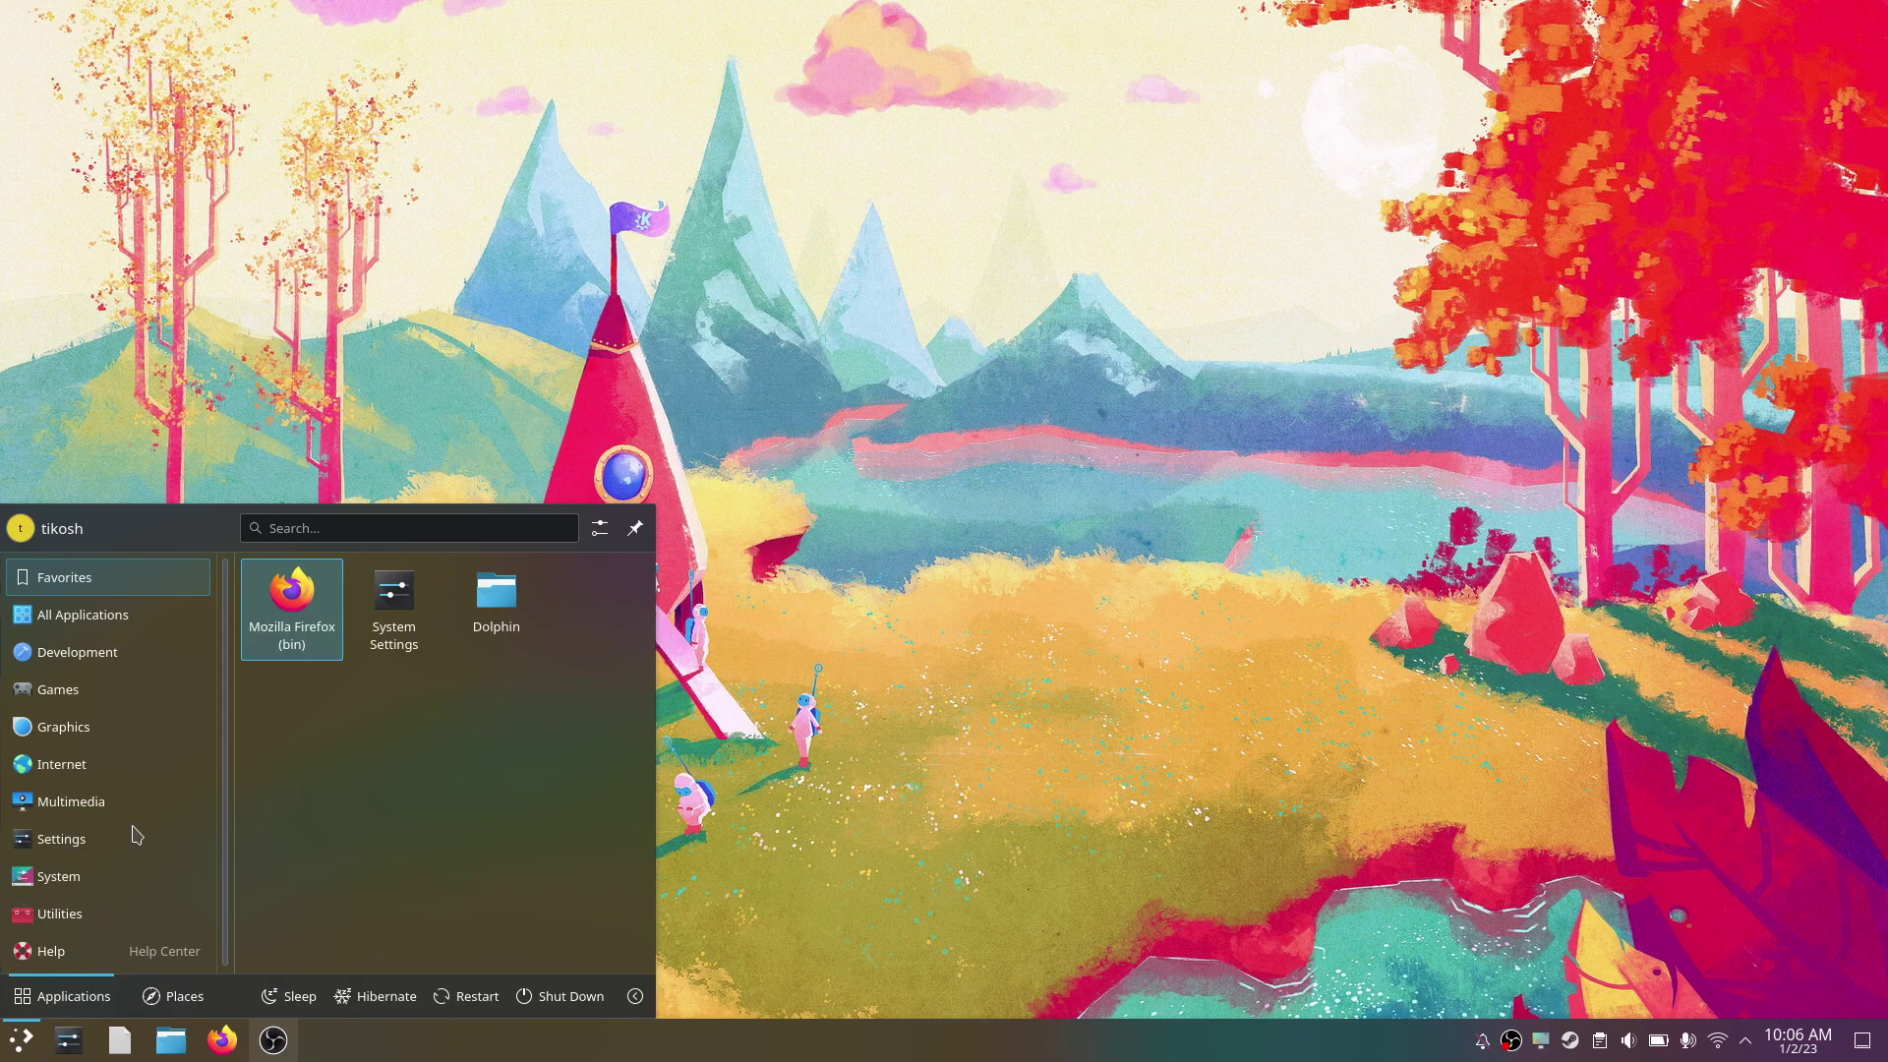
{"action": "mouse_move", "coordinate": [59, 876]}
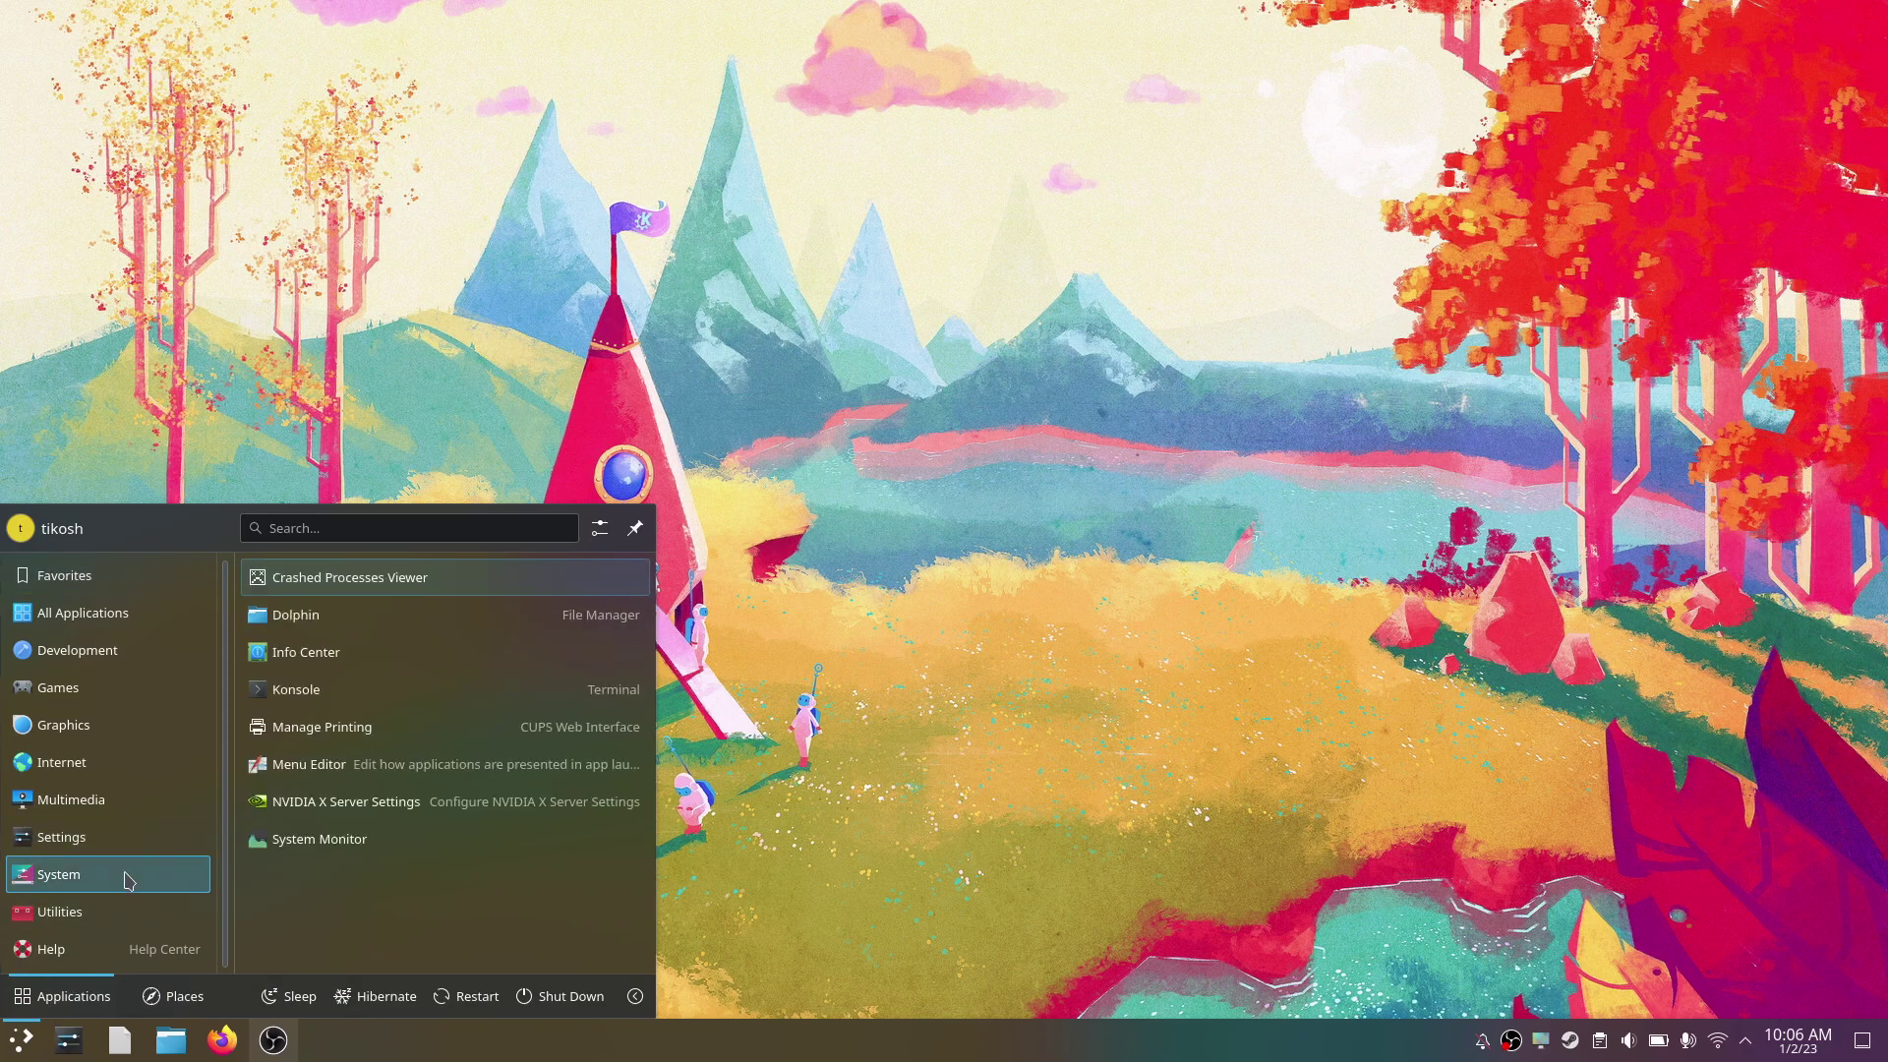
Run neofetch in a new Konsole window, close it, and reopen the application launcher.
{"action": "left_click", "coordinate": [443, 688]}
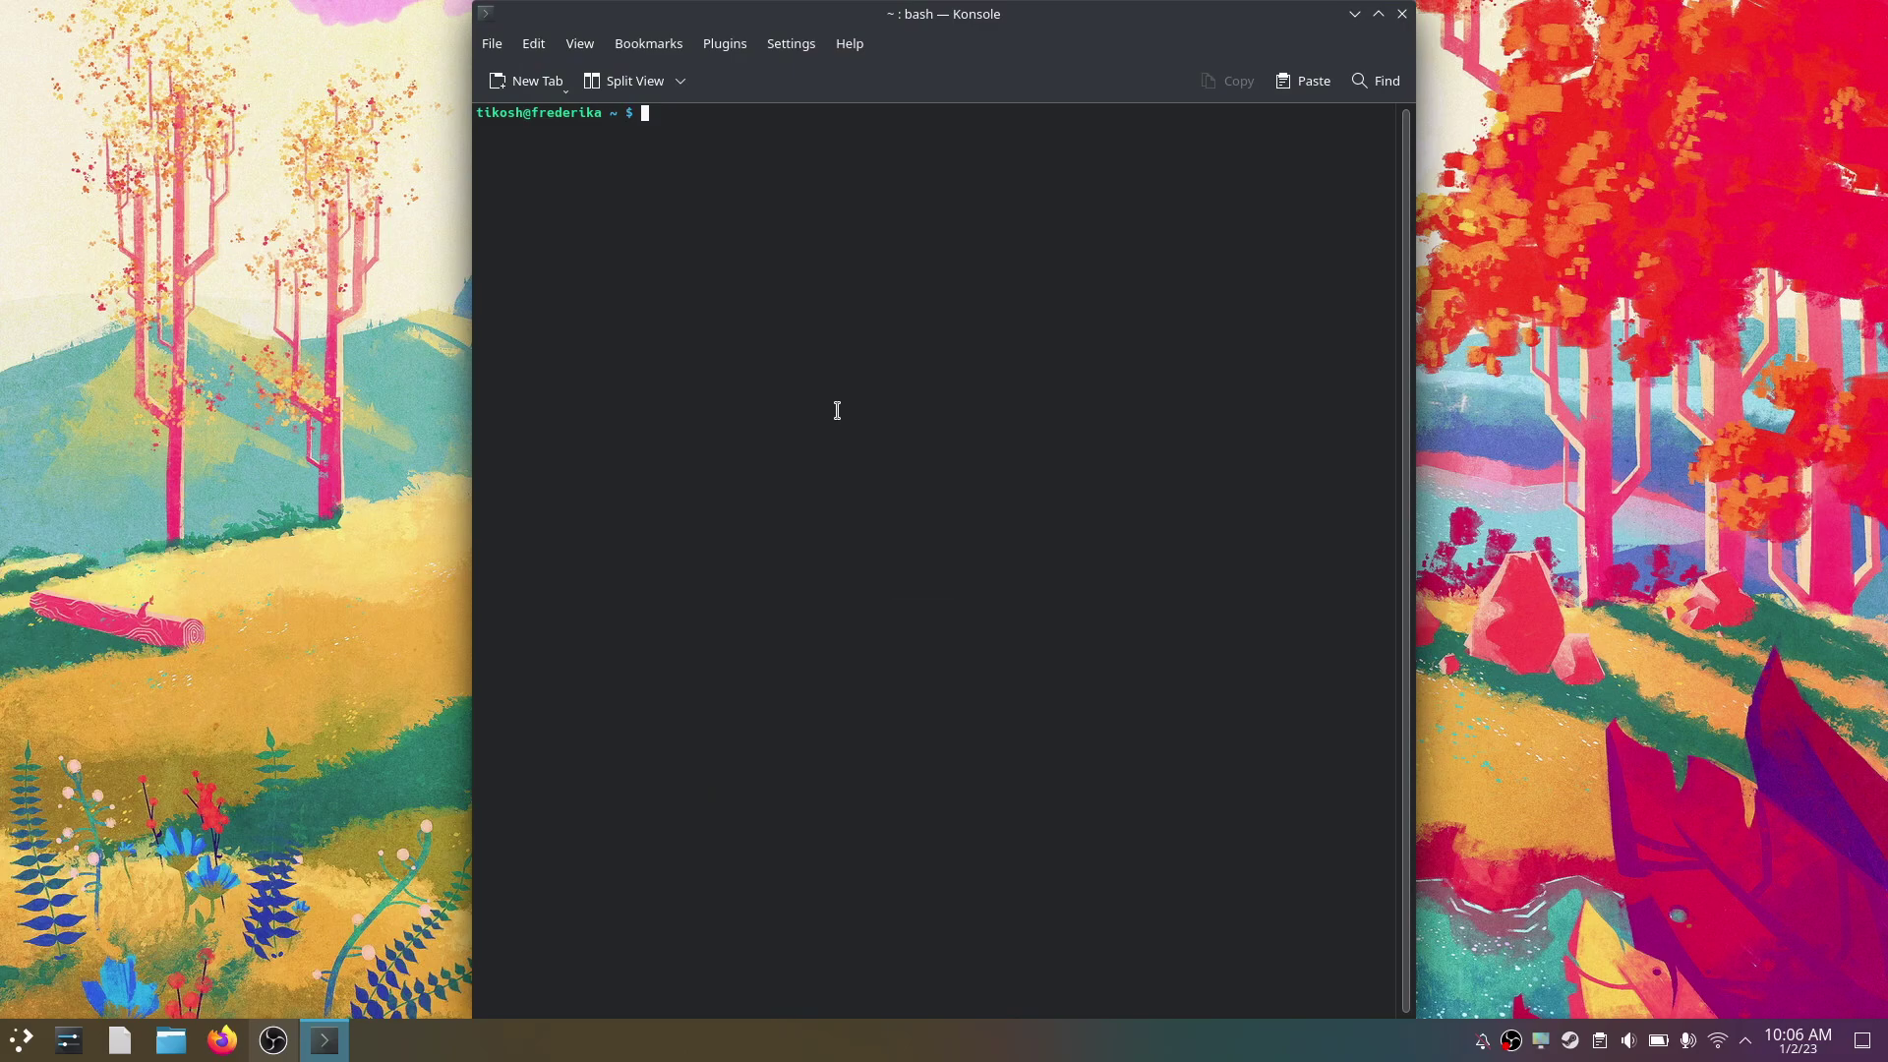
{"action": "type", "text": "neofetch"}
{"action": "key", "text": "Return"}
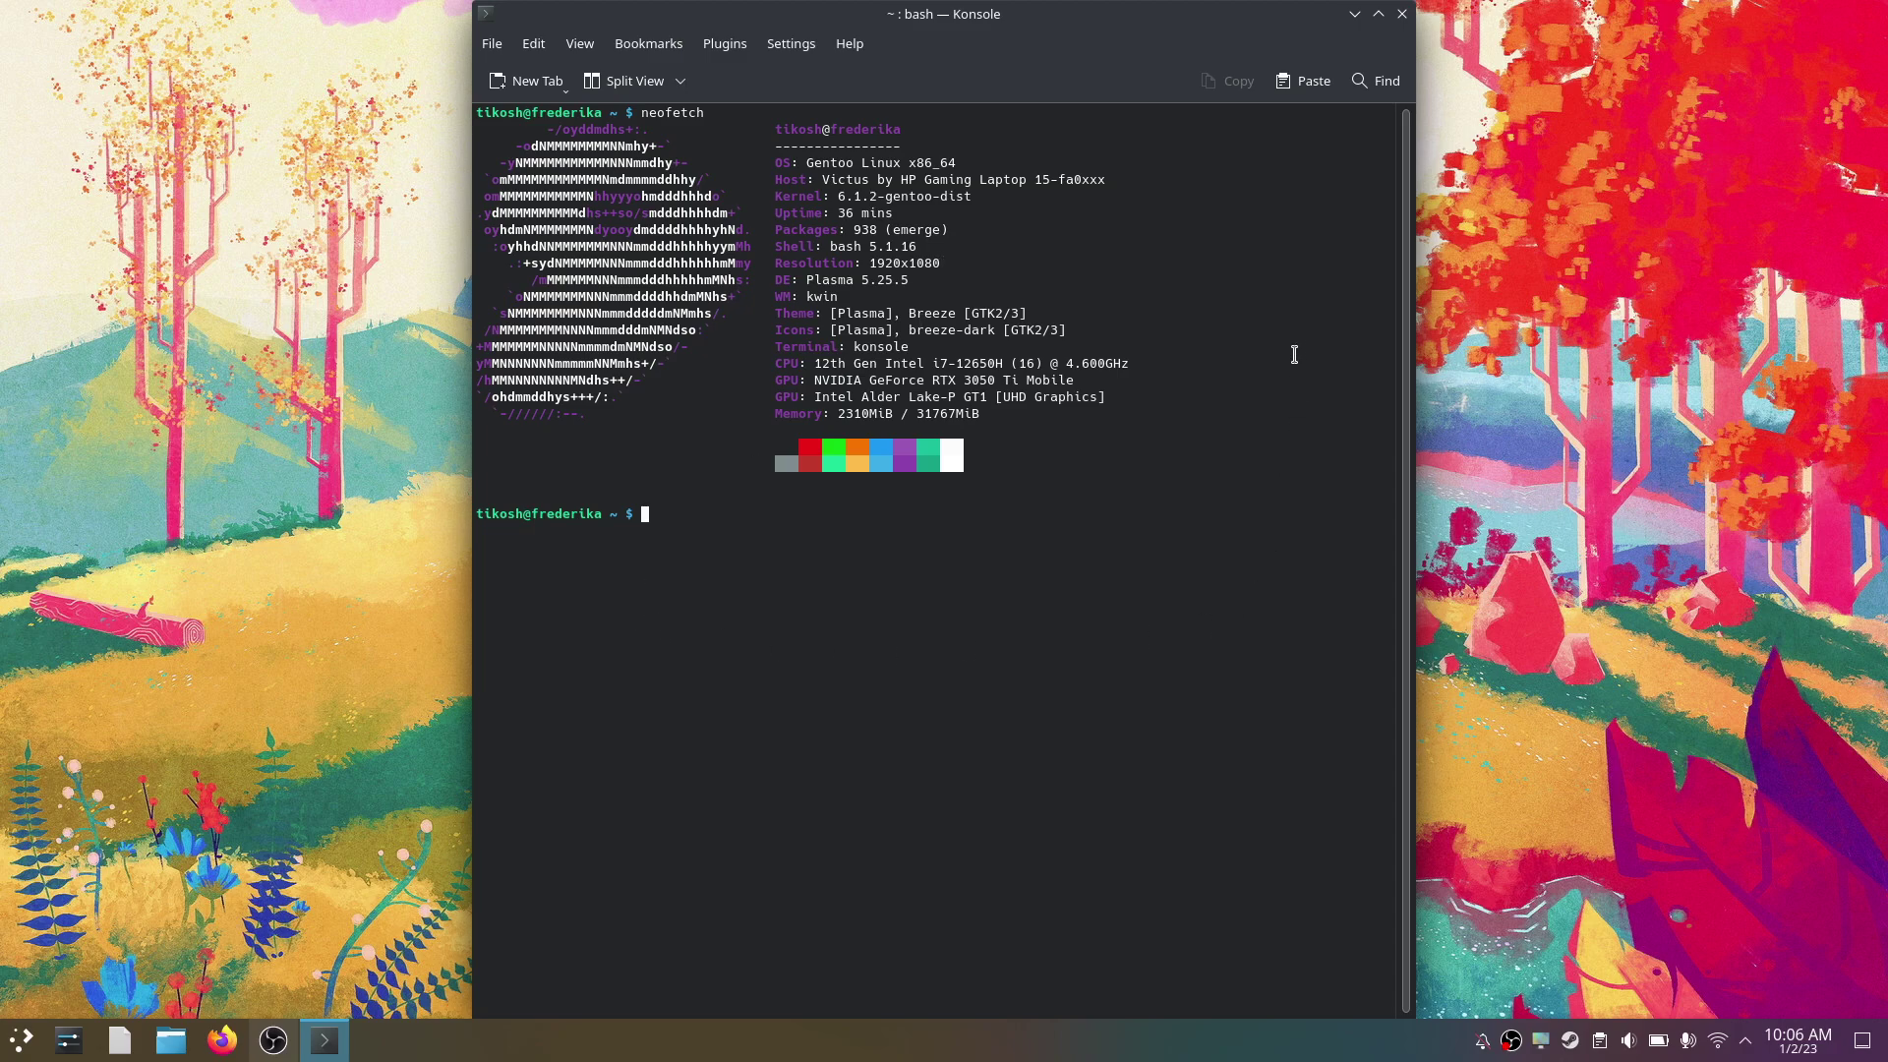
{"action": "left_click", "coordinate": [1403, 14]}
{"action": "left_click", "coordinate": [20, 1041]}
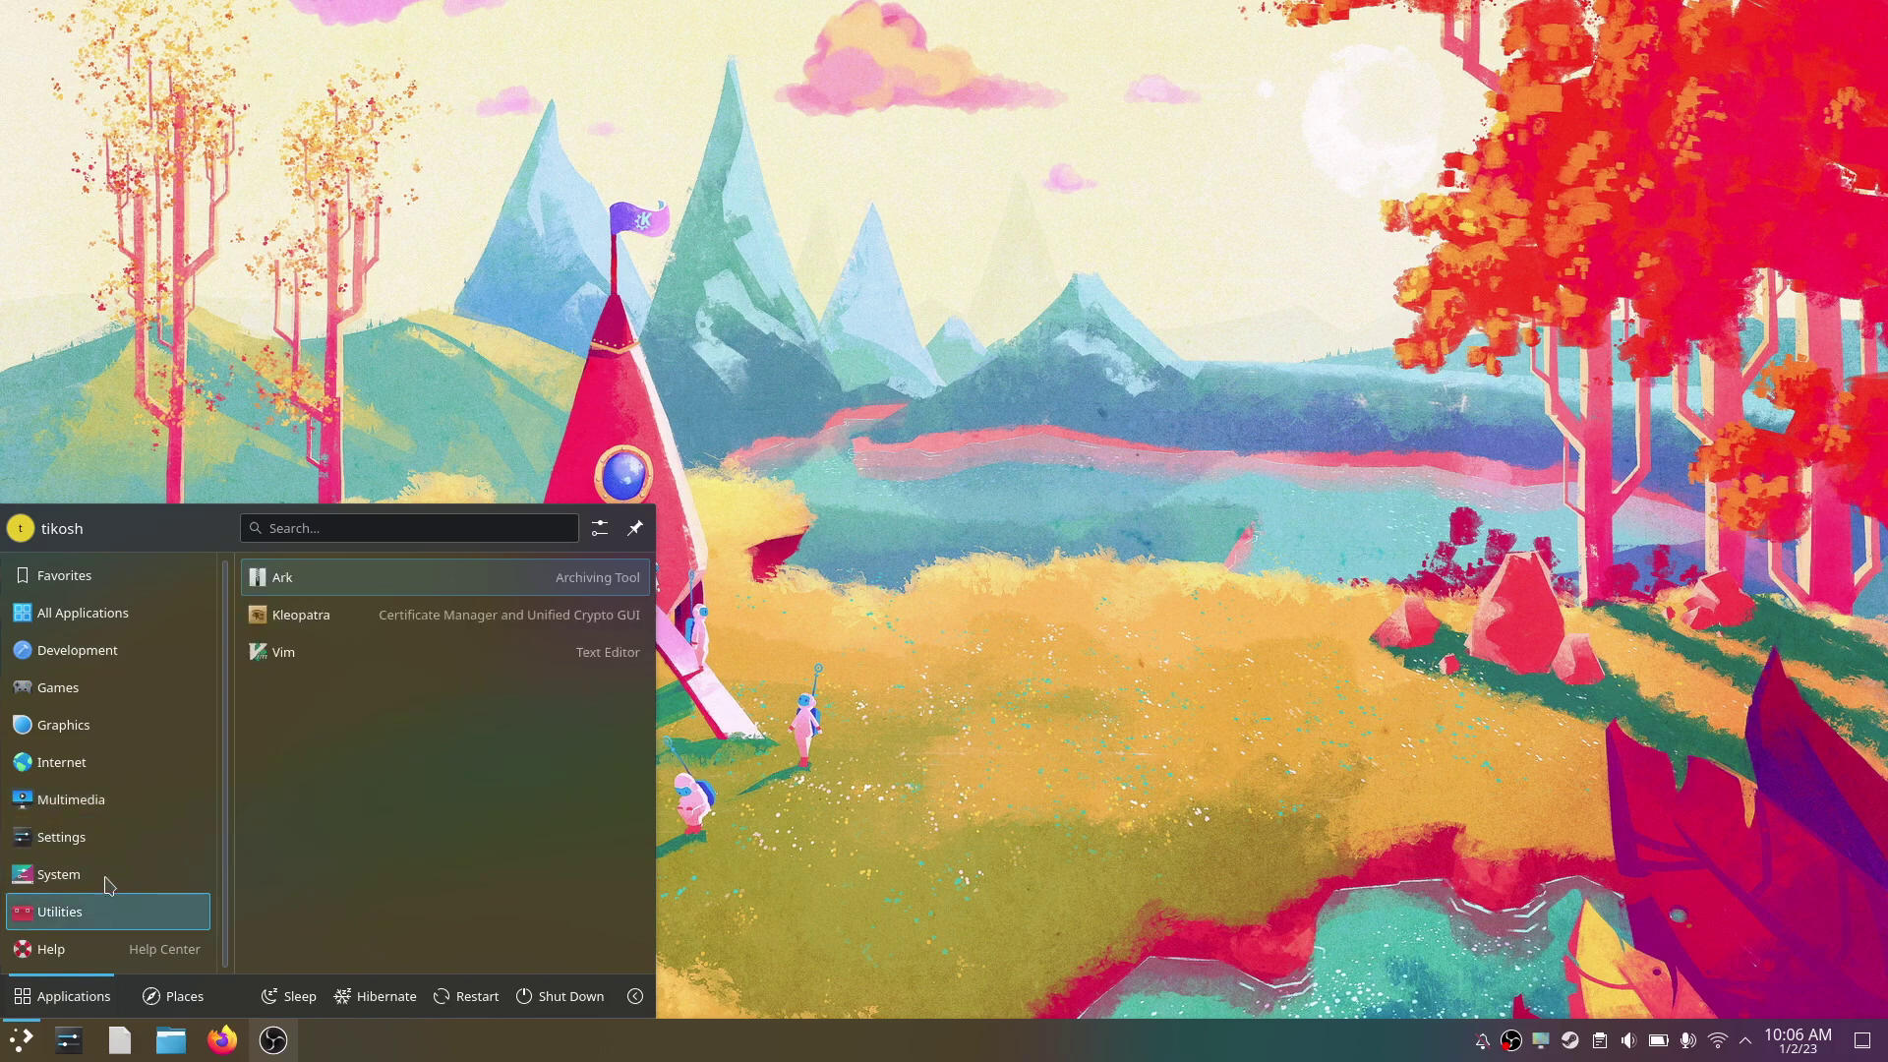
{"action": "mouse_move", "coordinate": [62, 763]}
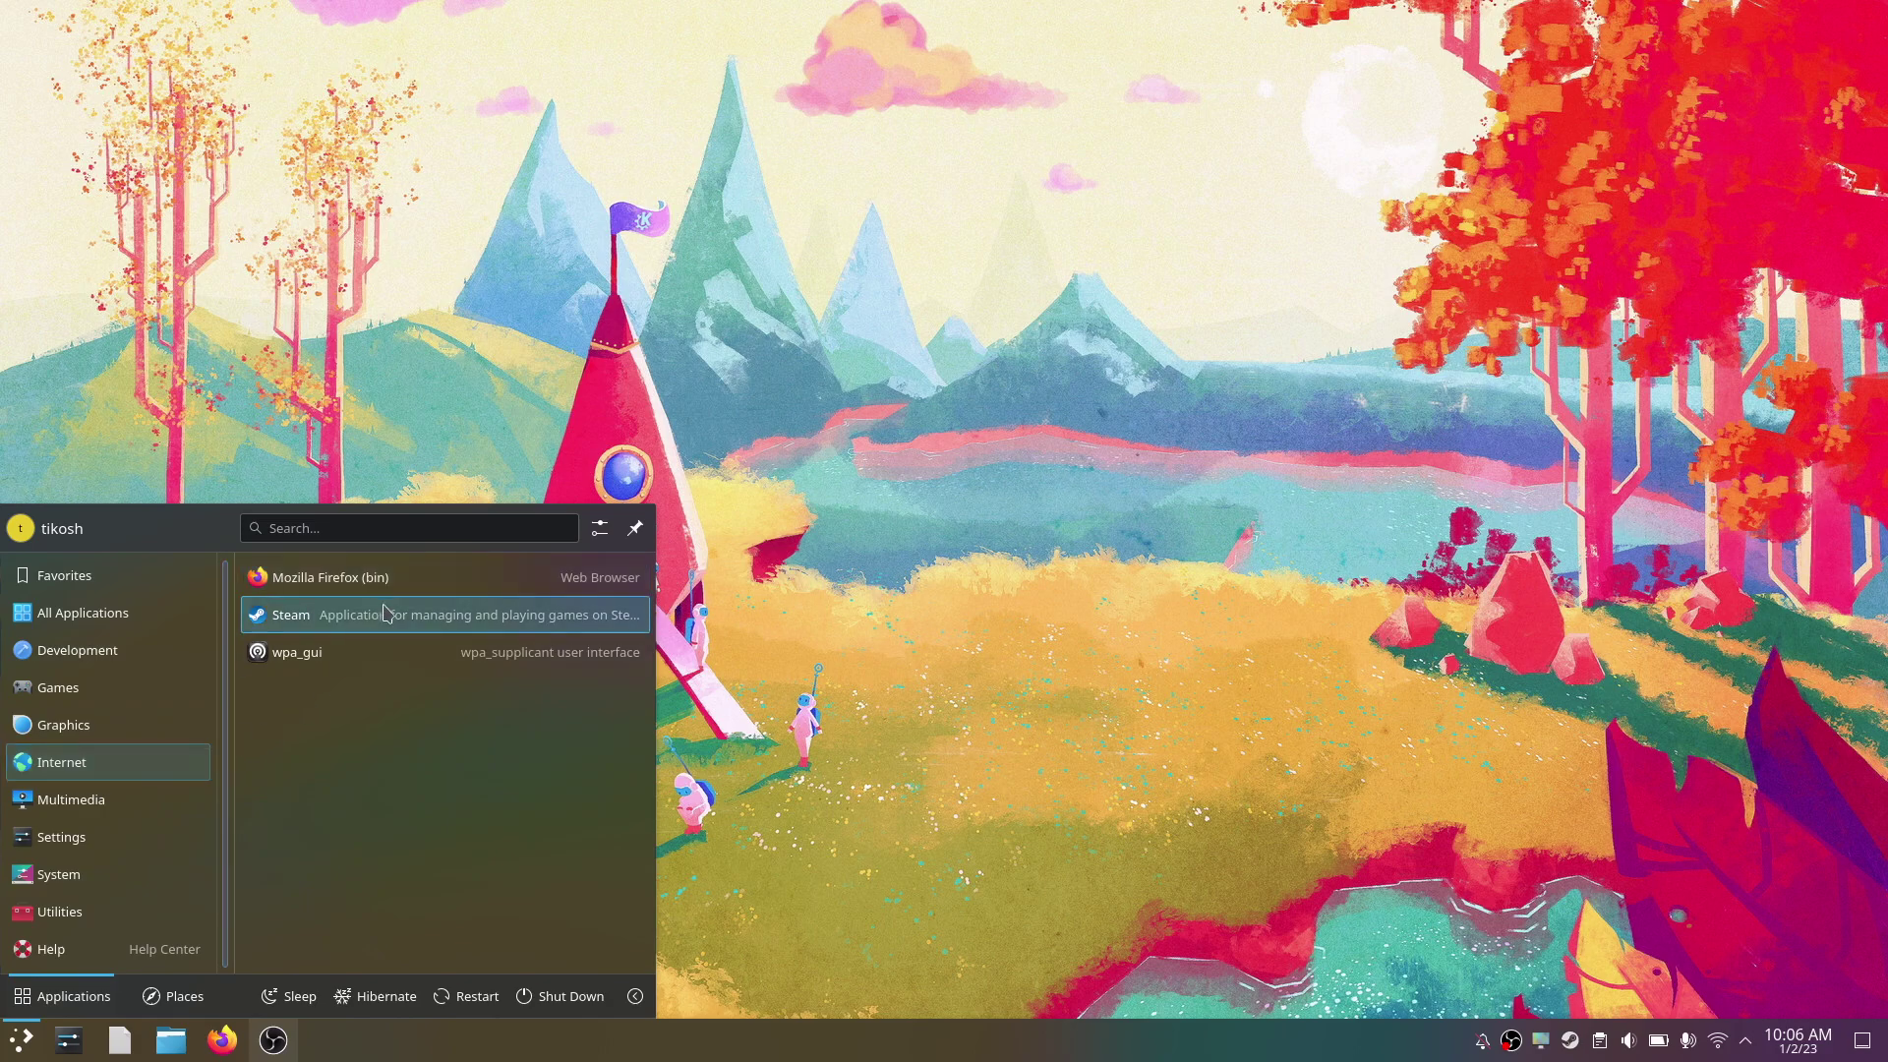
Start Steam from the Internet menu and open Splitgate's library page, showing 61 hours played.
{"action": "left_click", "coordinate": [387, 614]}
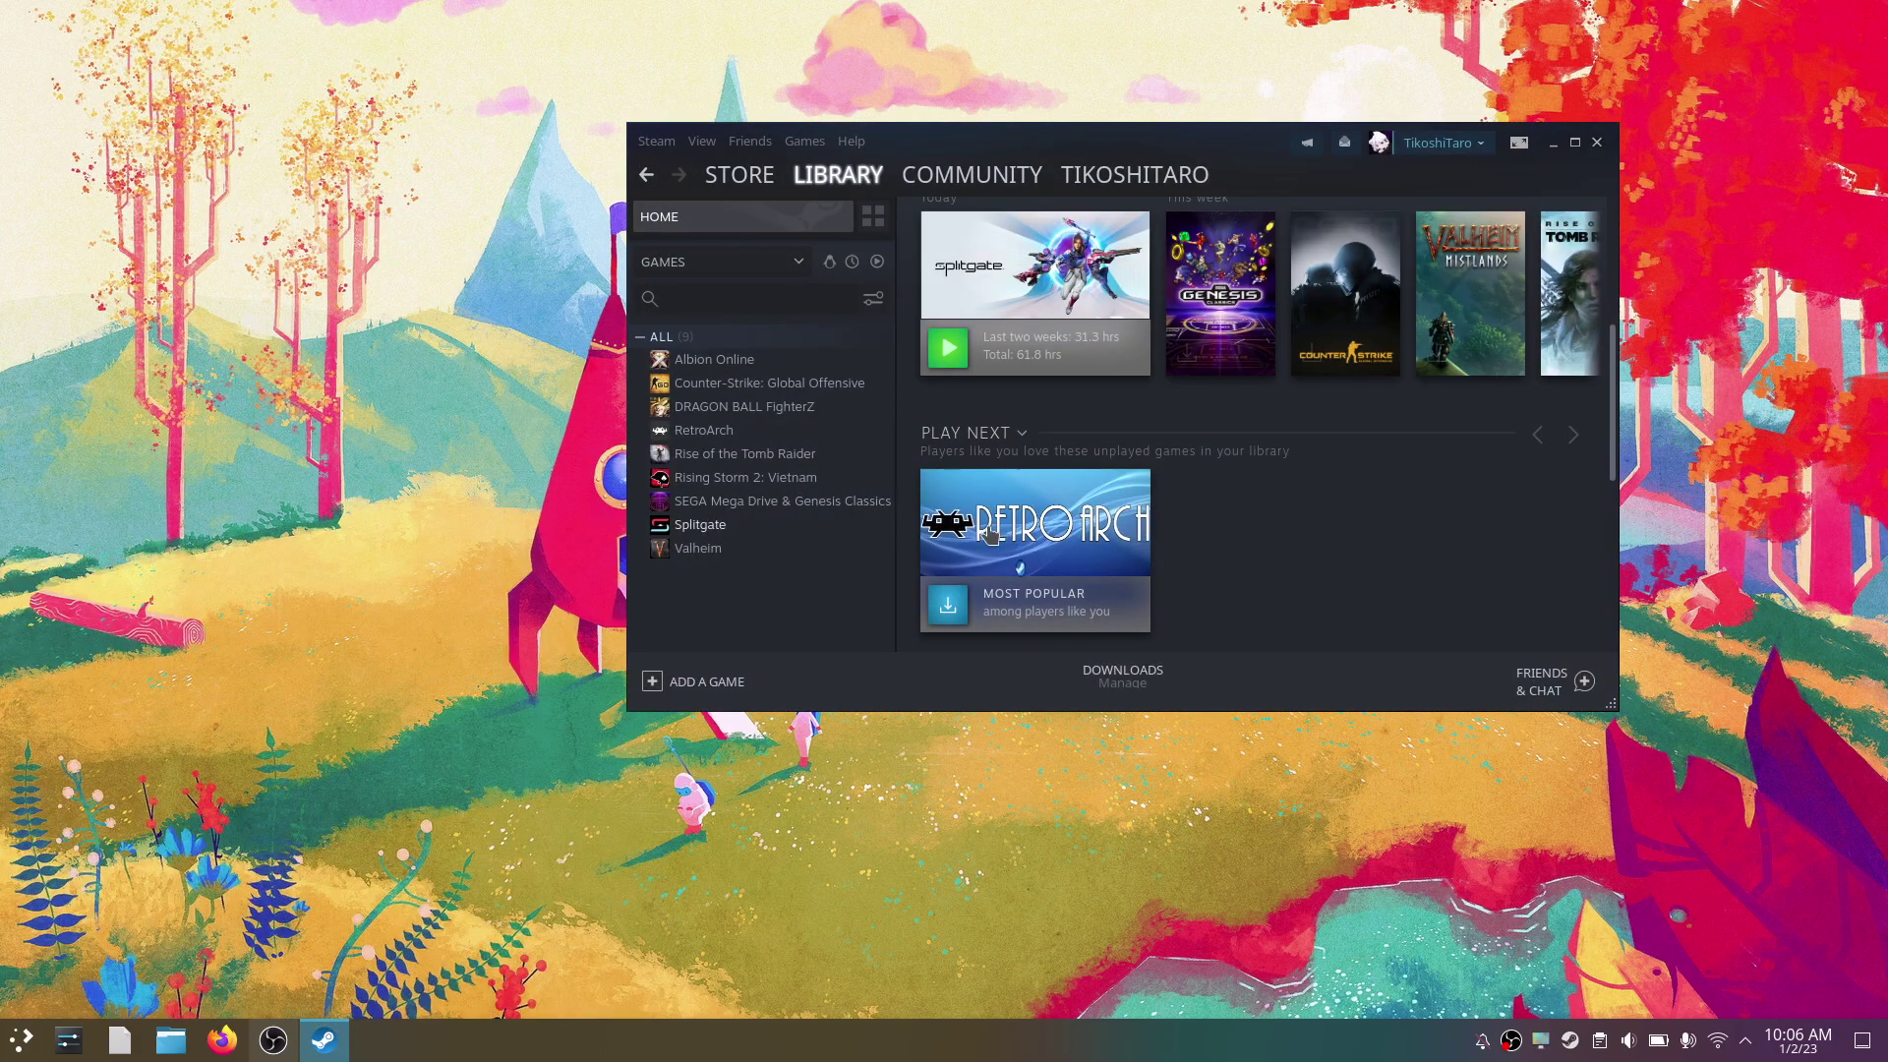
{"action": "left_click", "coordinate": [701, 524]}
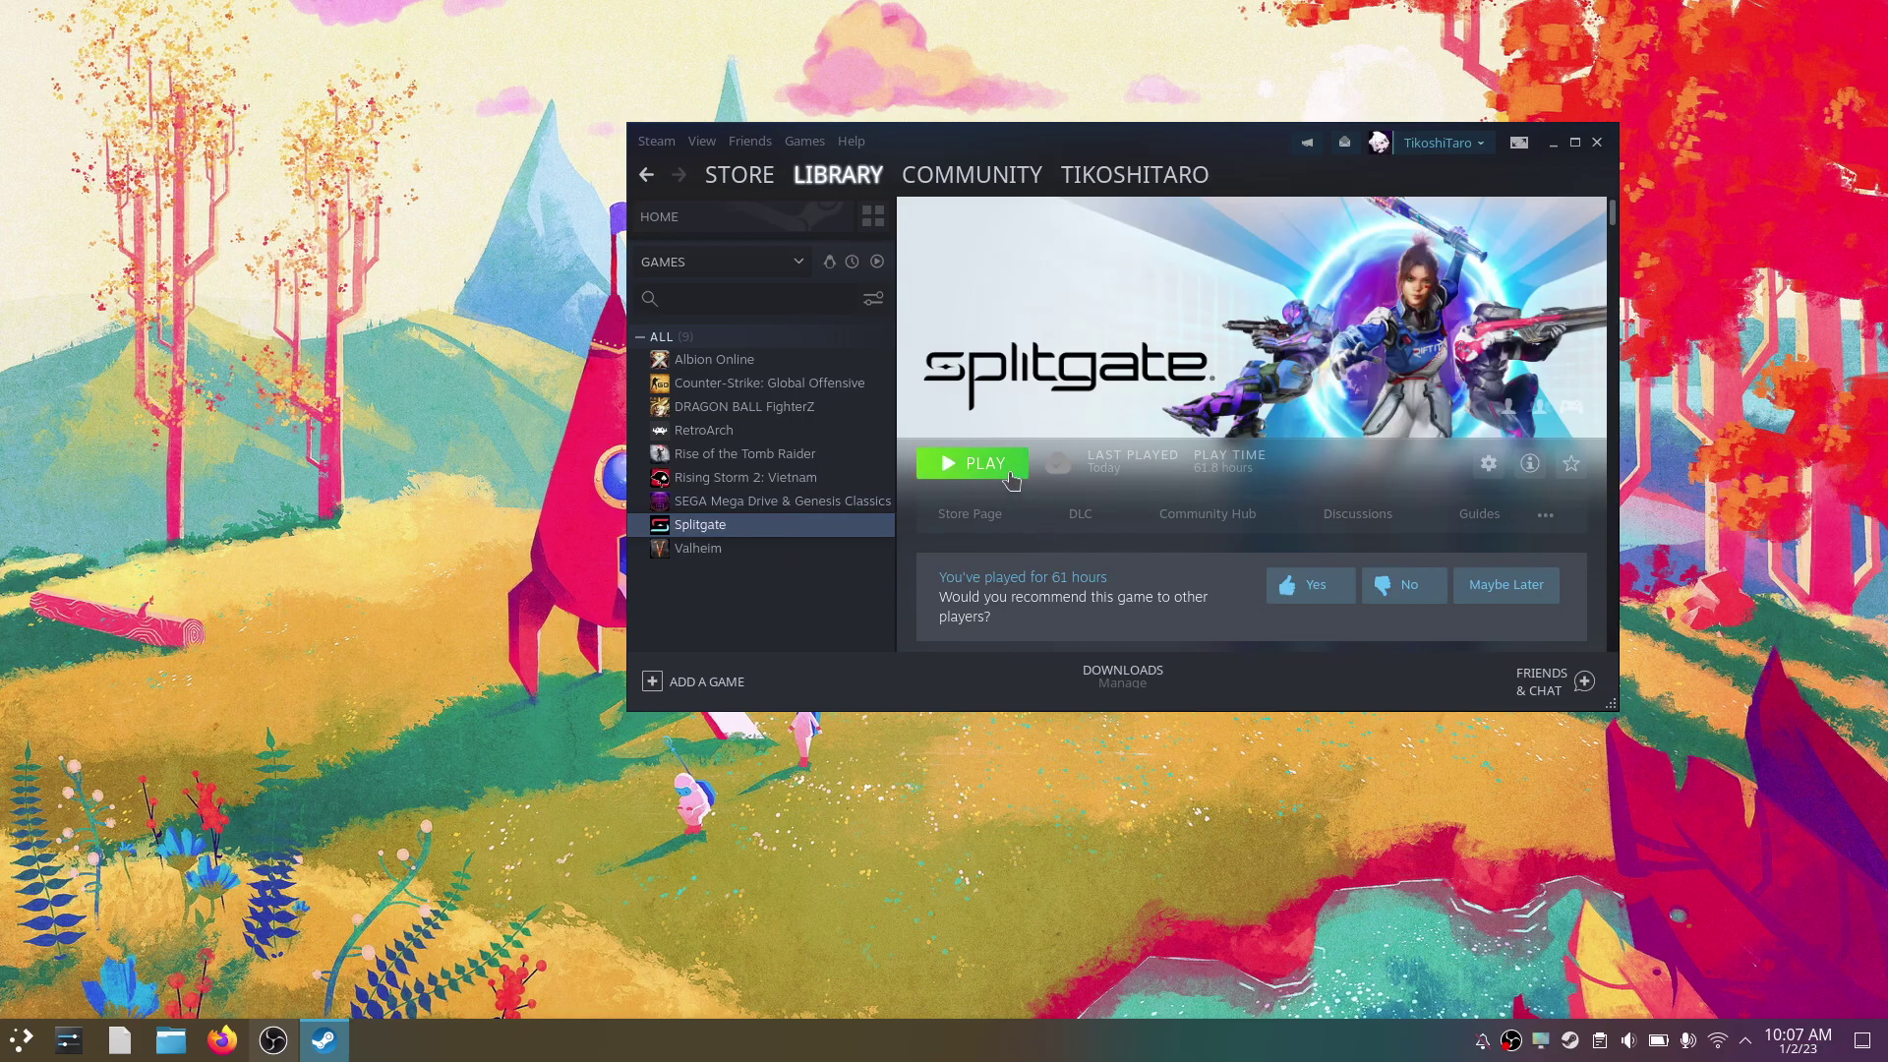
Launch Splitgate, then turn the lobby character to its side and back to face forward.
{"action": "left_click", "coordinate": [1012, 473]}
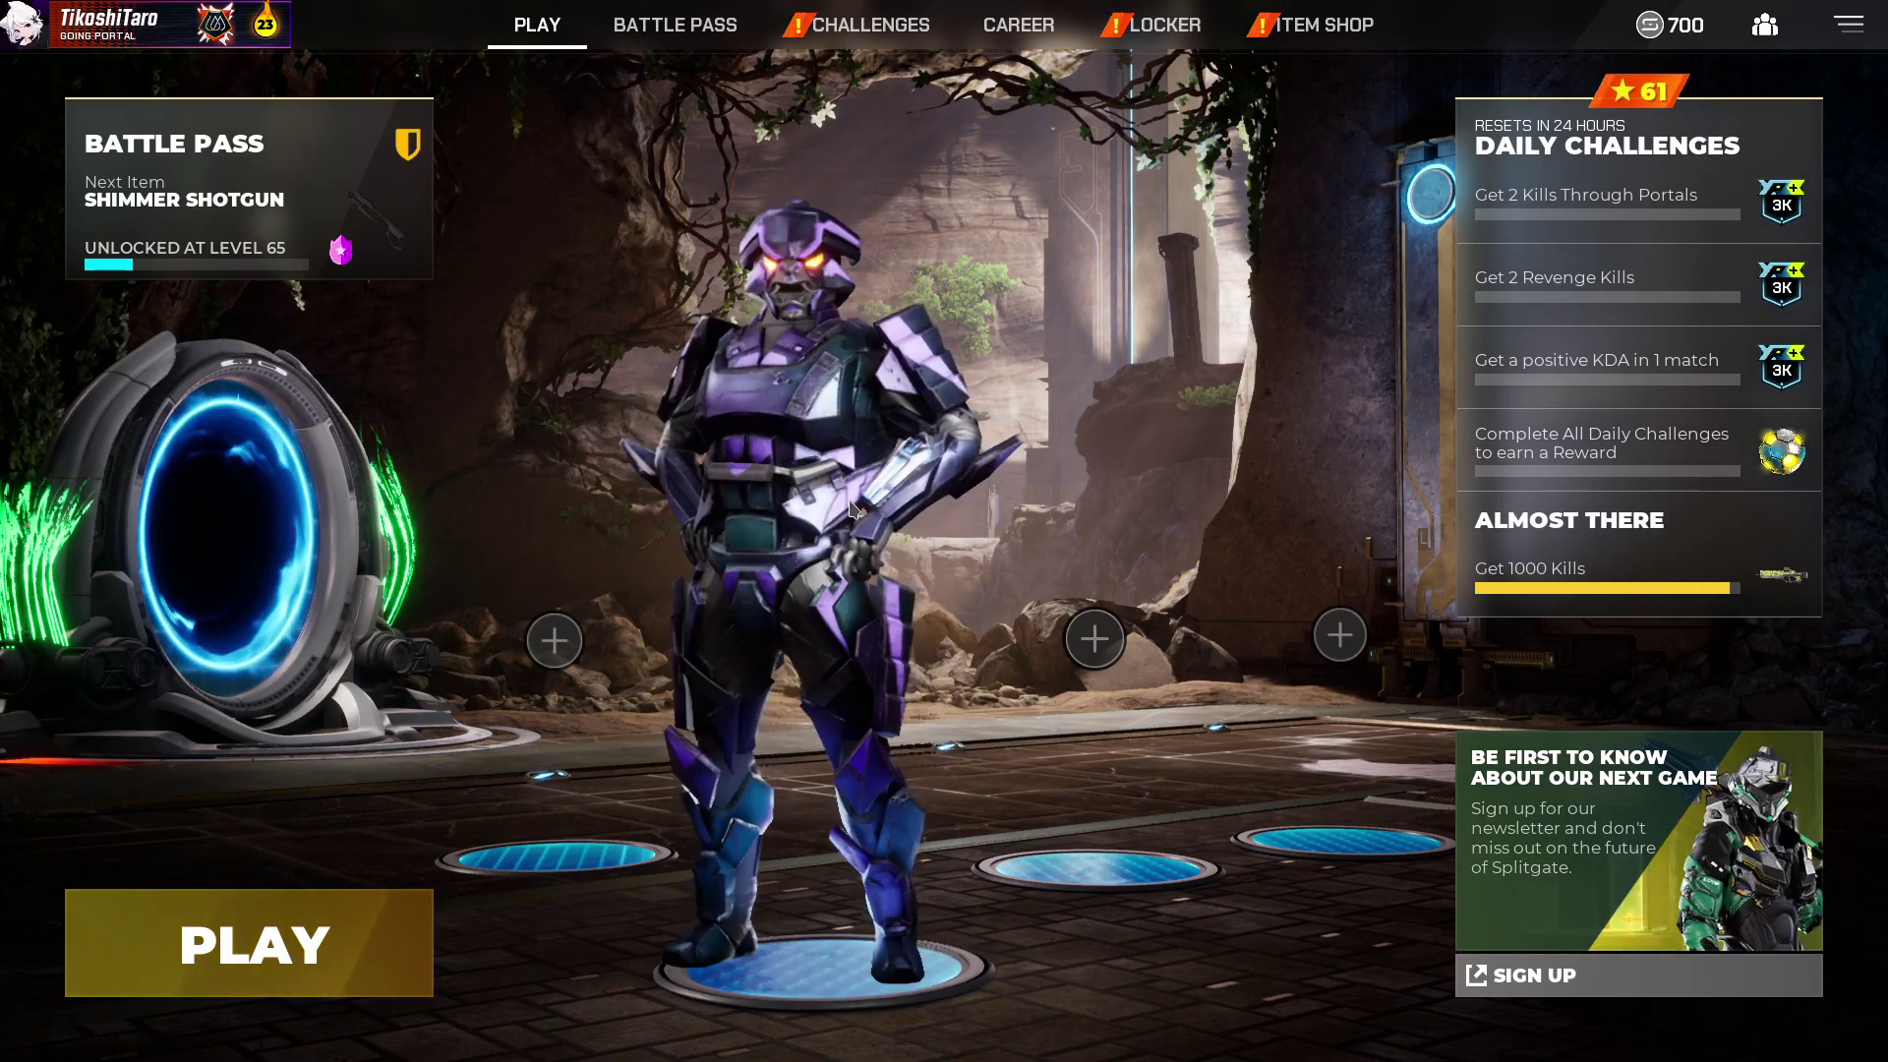
{"action": "left_click_drag", "start_coordinate": [852, 510], "coordinate": [976, 641]}
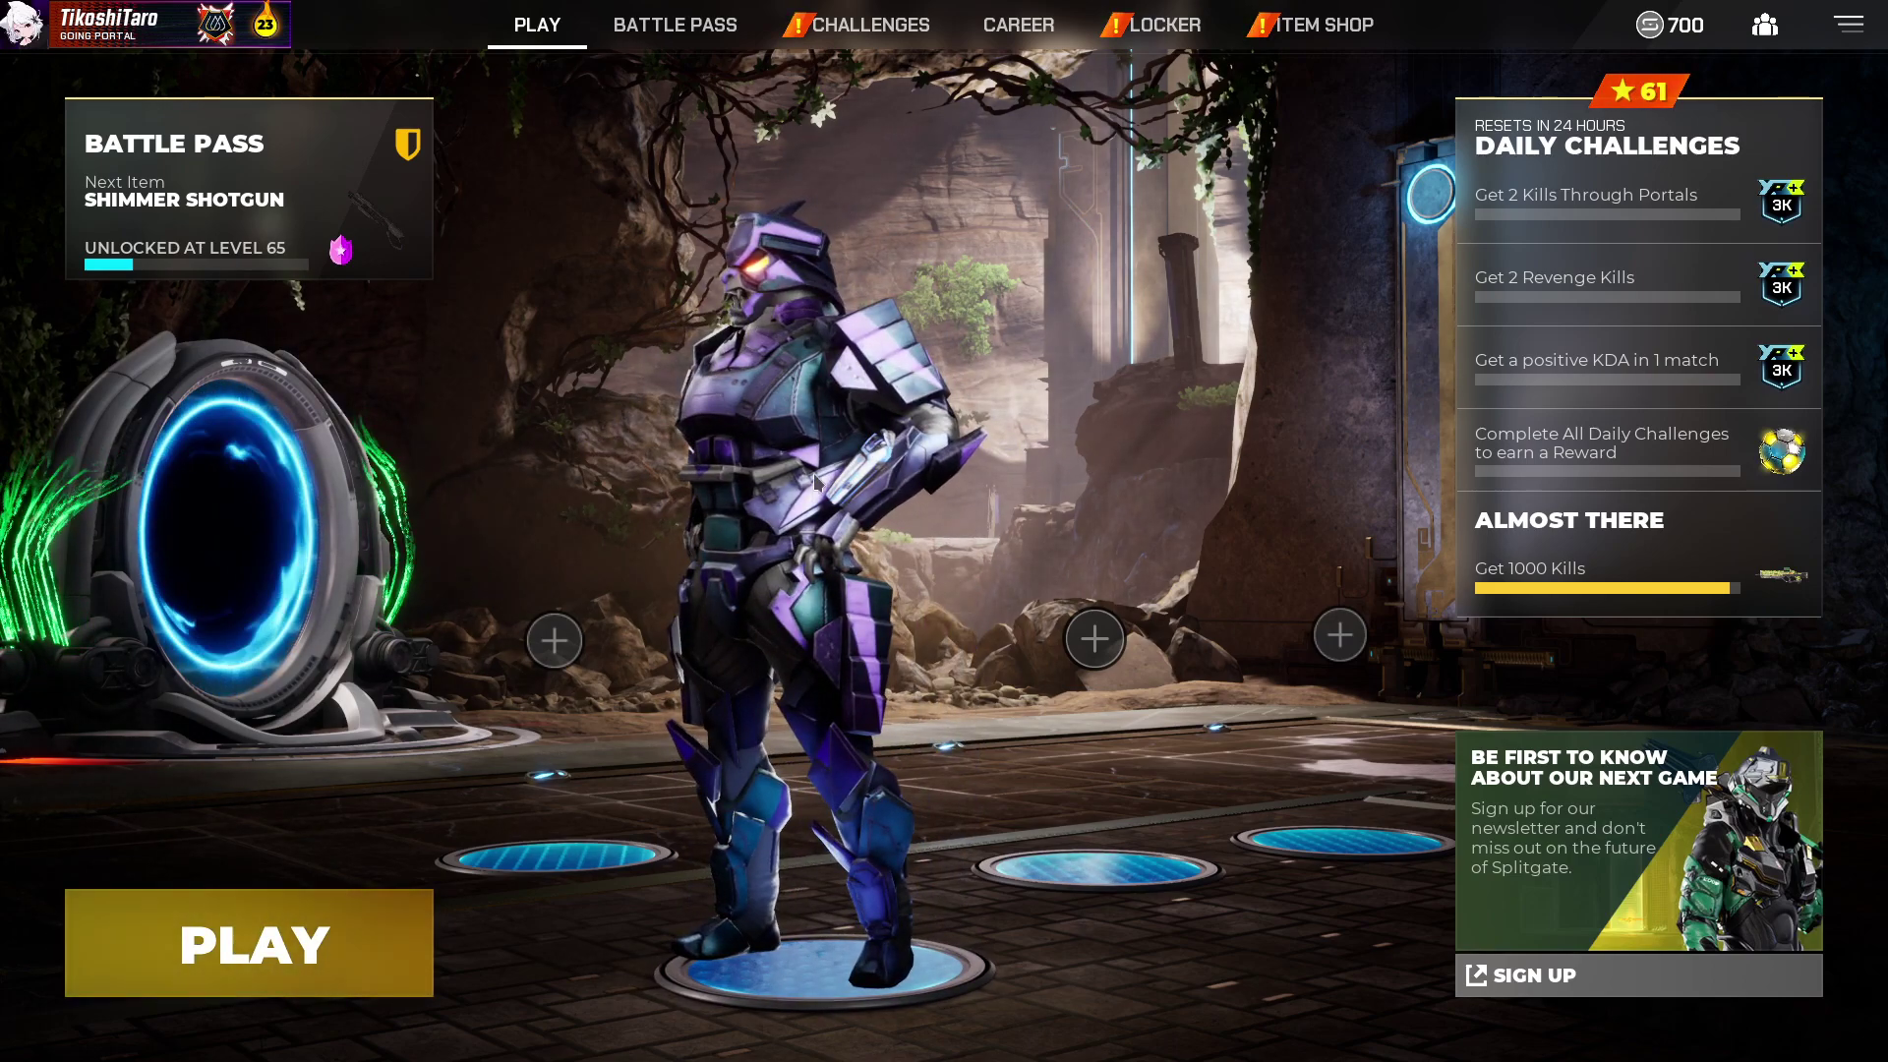
{"action": "left_click_drag", "start_coordinate": [976, 642], "coordinate": [761, 487]}
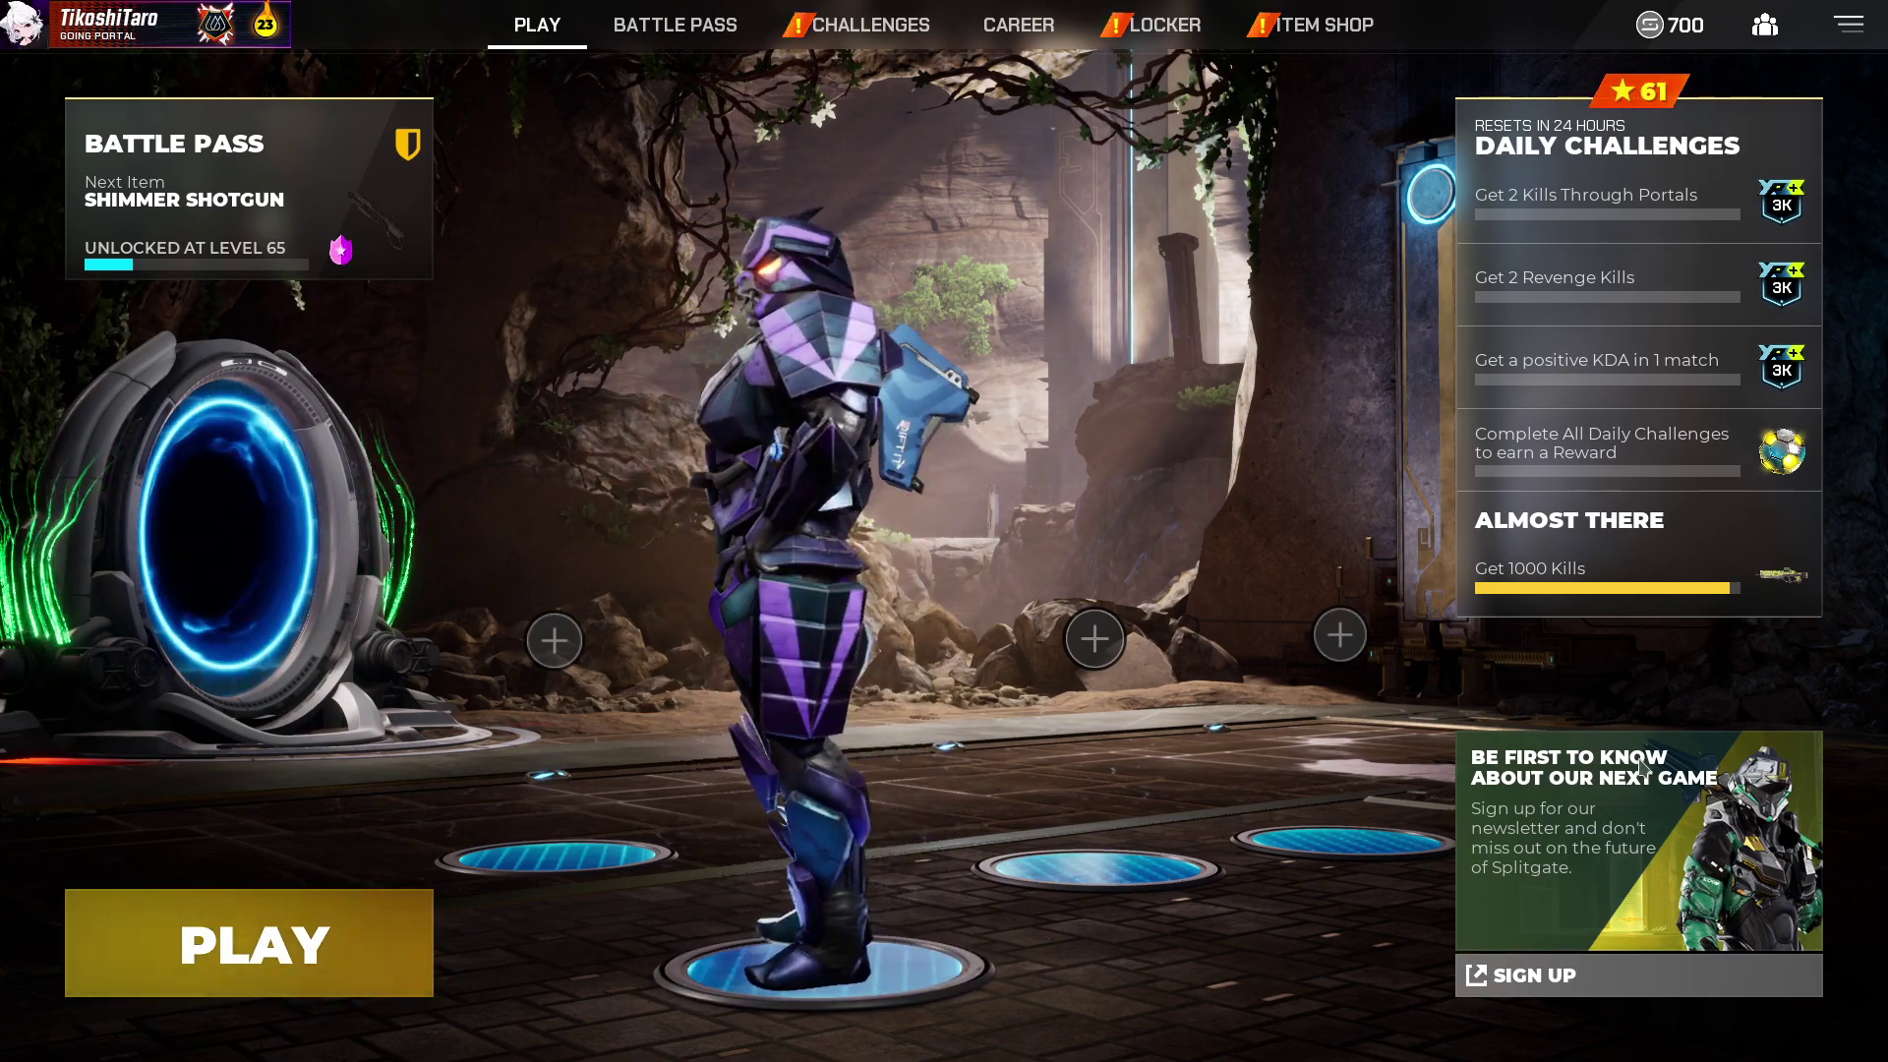
Quit Splitgate with Exit to Desktop from the Esc menu and reopen the application launcher.
{"action": "key", "text": "Escape"}
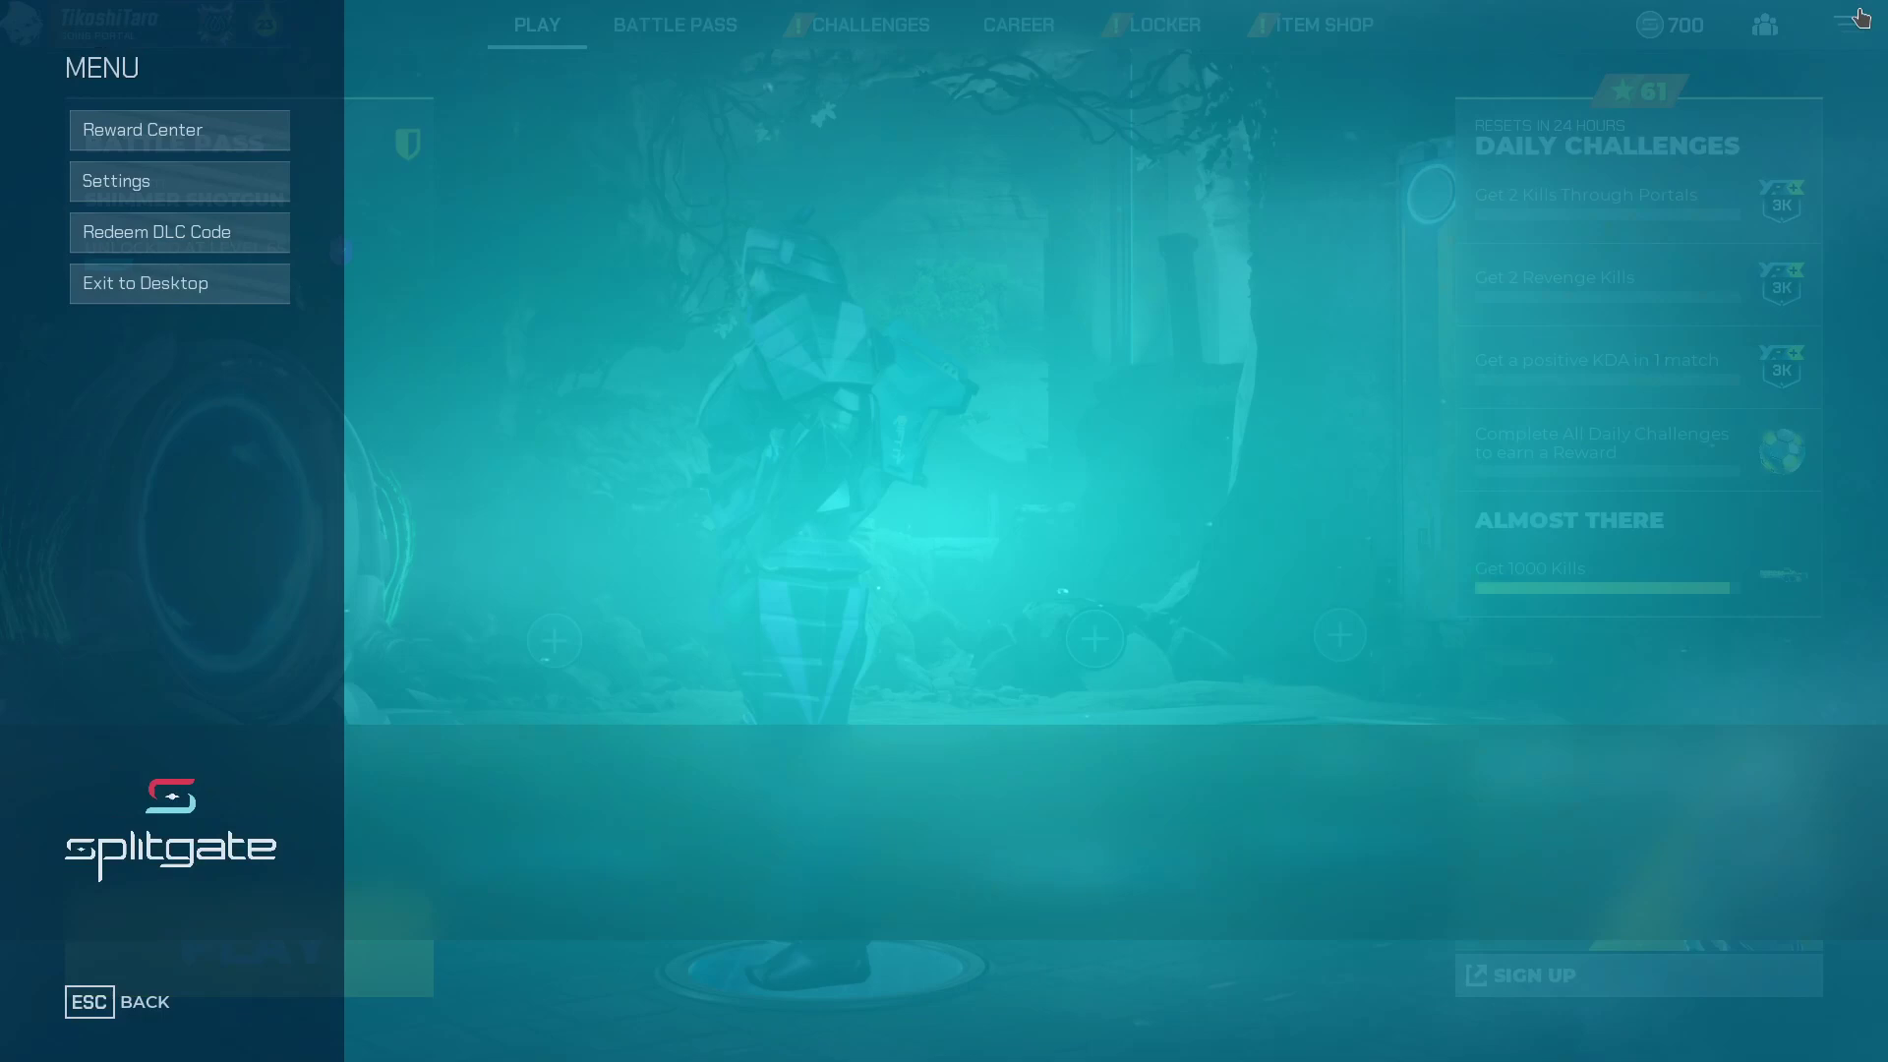
{"action": "left_click", "coordinate": [146, 282]}
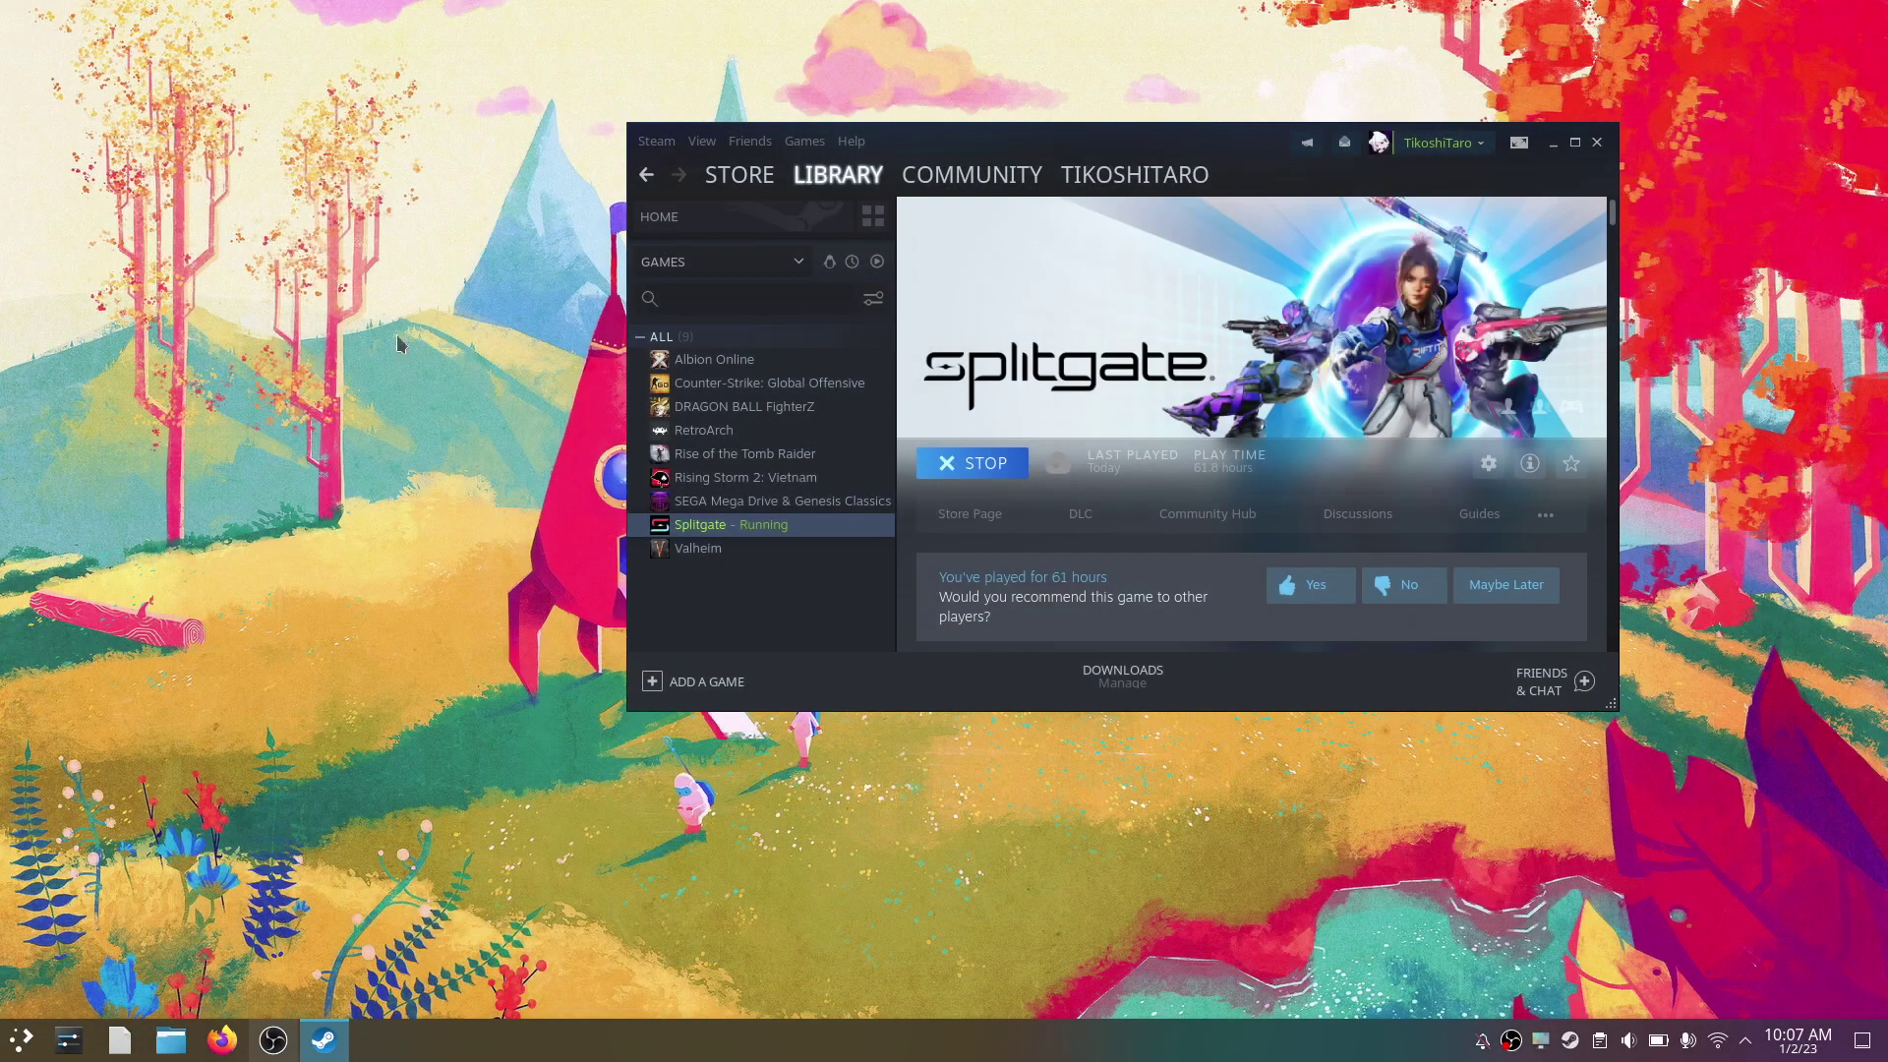
{"action": "left_click", "coordinate": [22, 1040]}
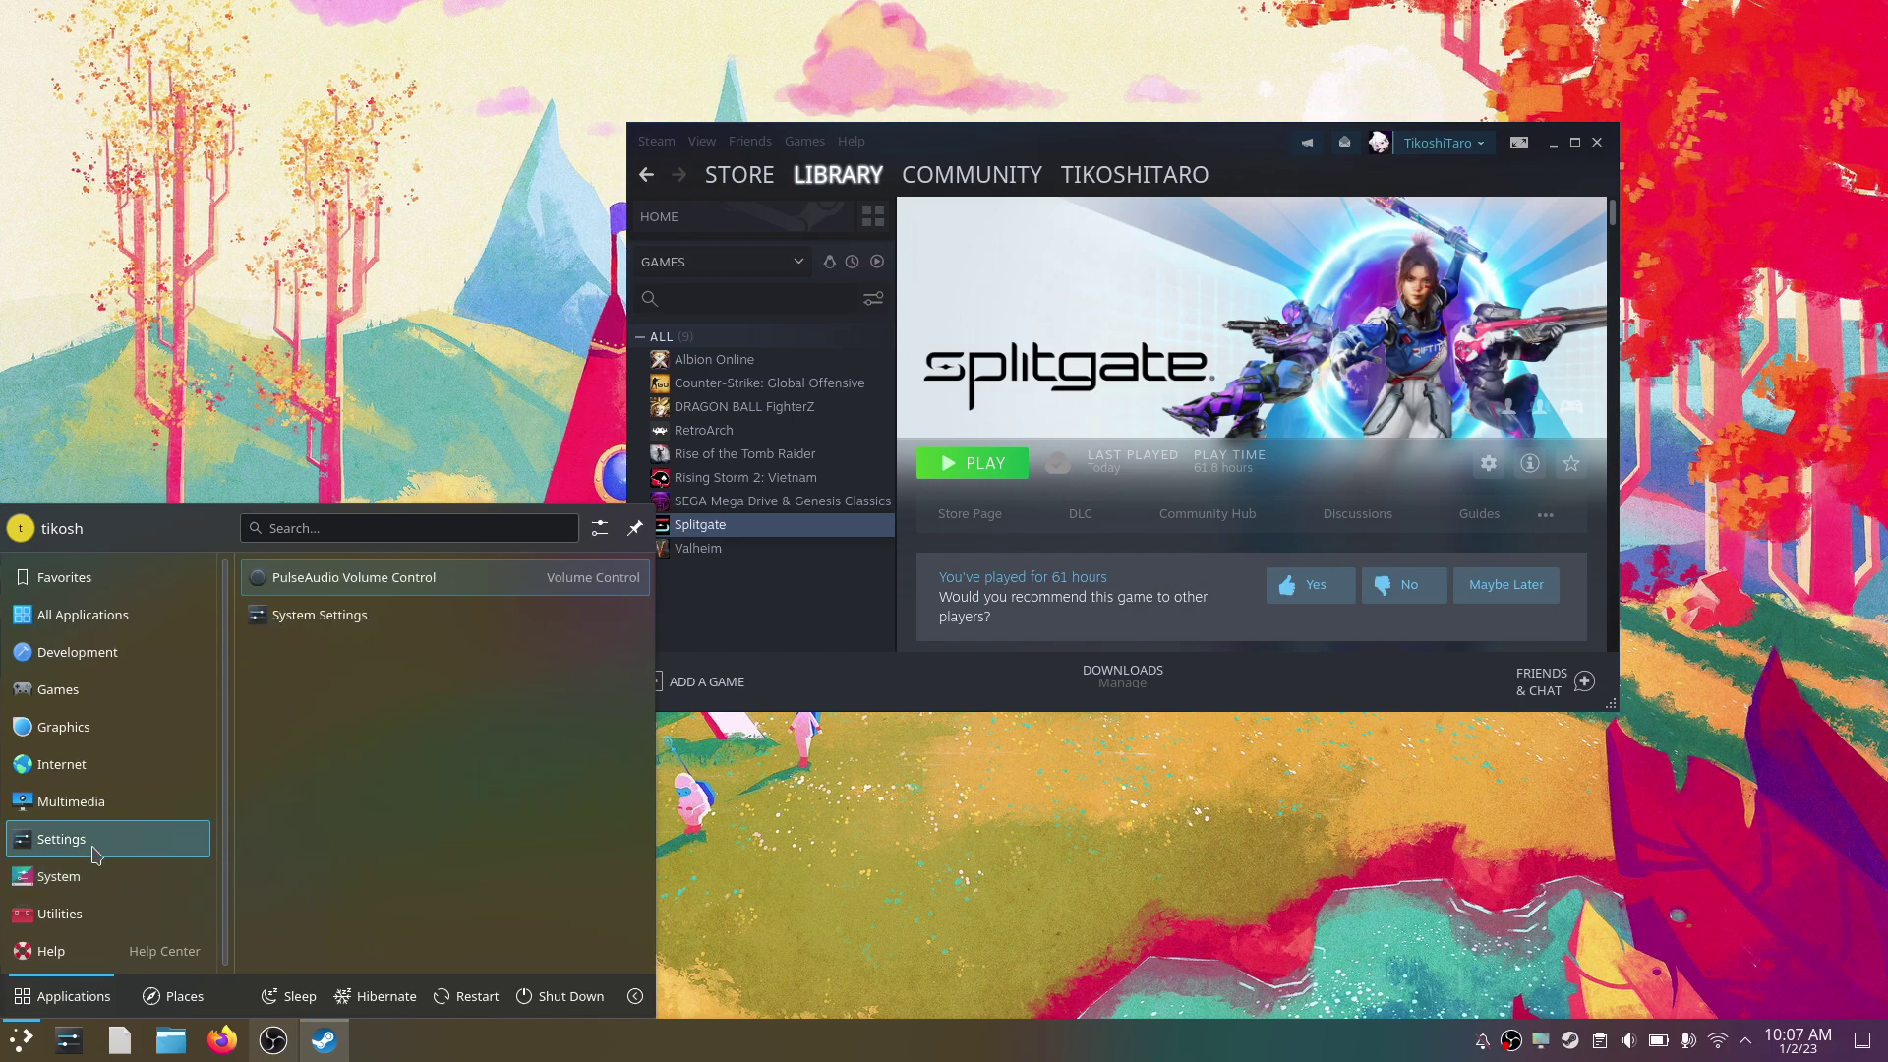
Rerun neofetch in a new Konsole window and maximize it by dragging the title bar to the top.
{"action": "left_click", "coordinate": [352, 693]}
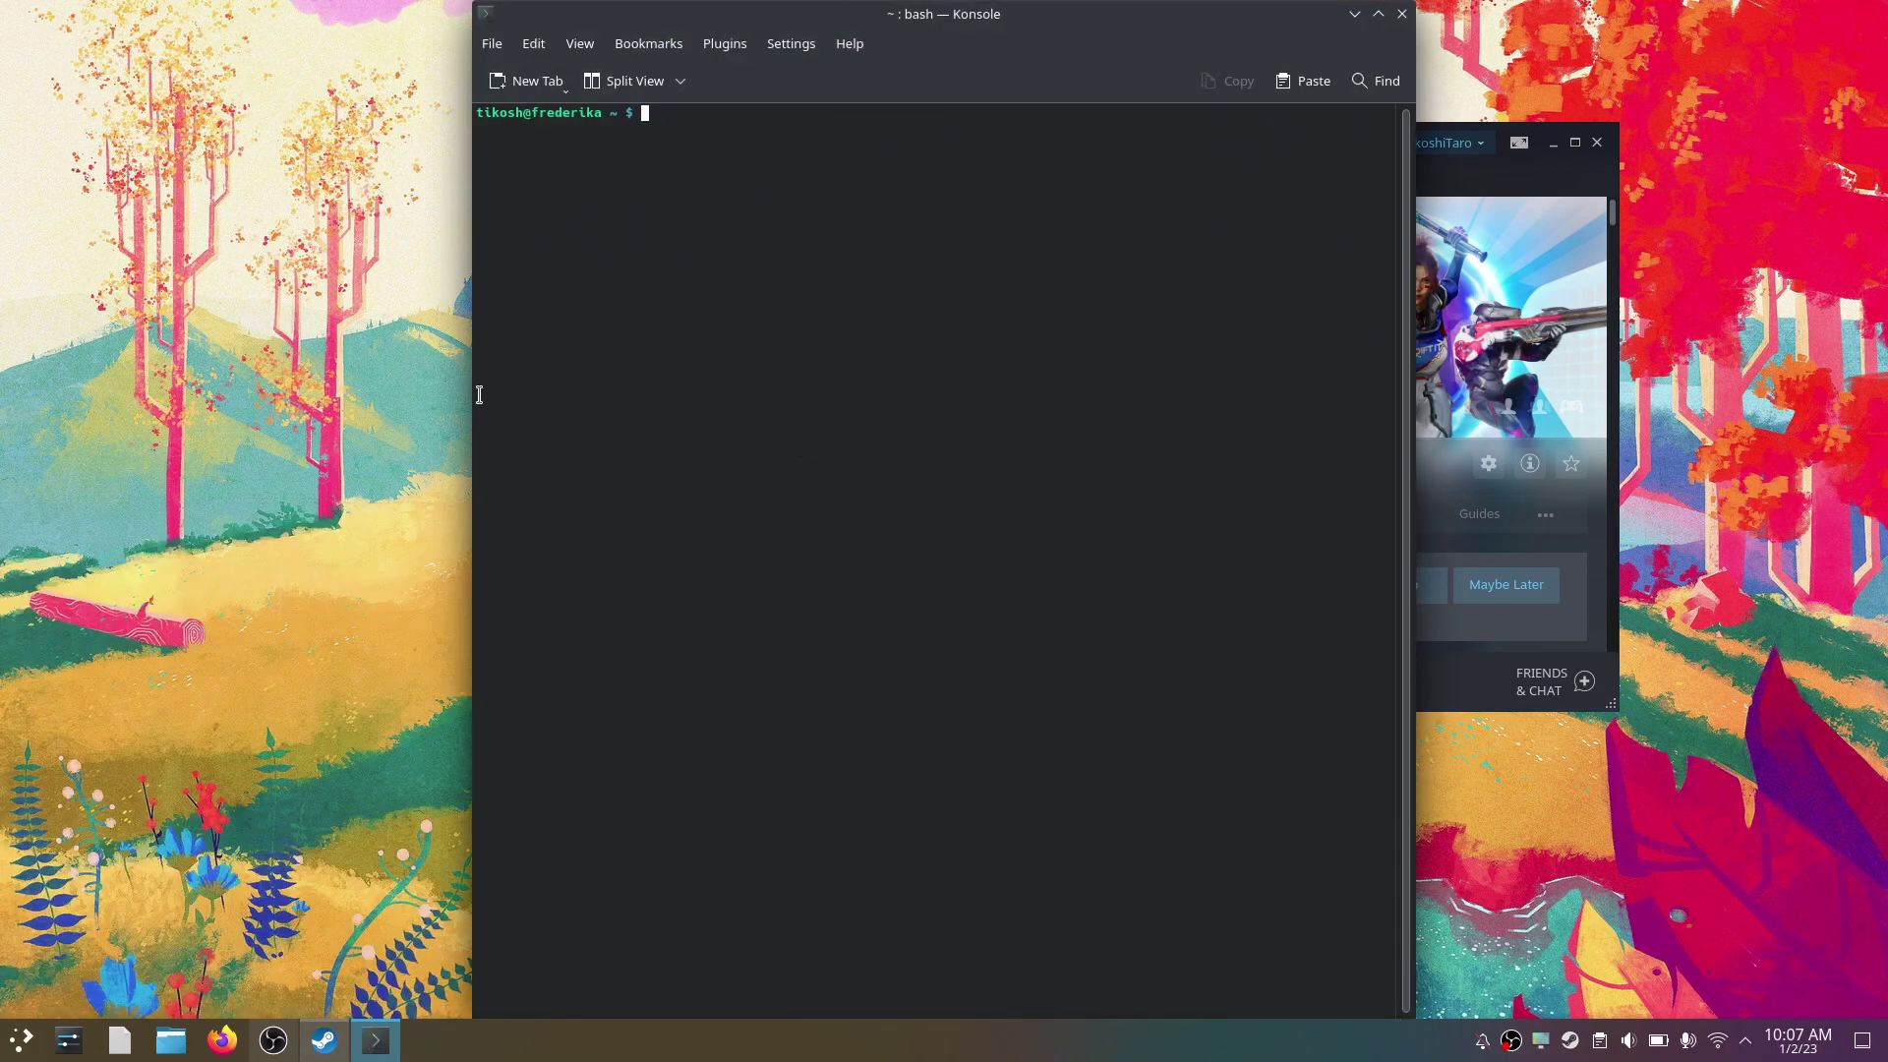
{"action": "type", "text": "neofetch"}
{"action": "key", "text": "Return"}
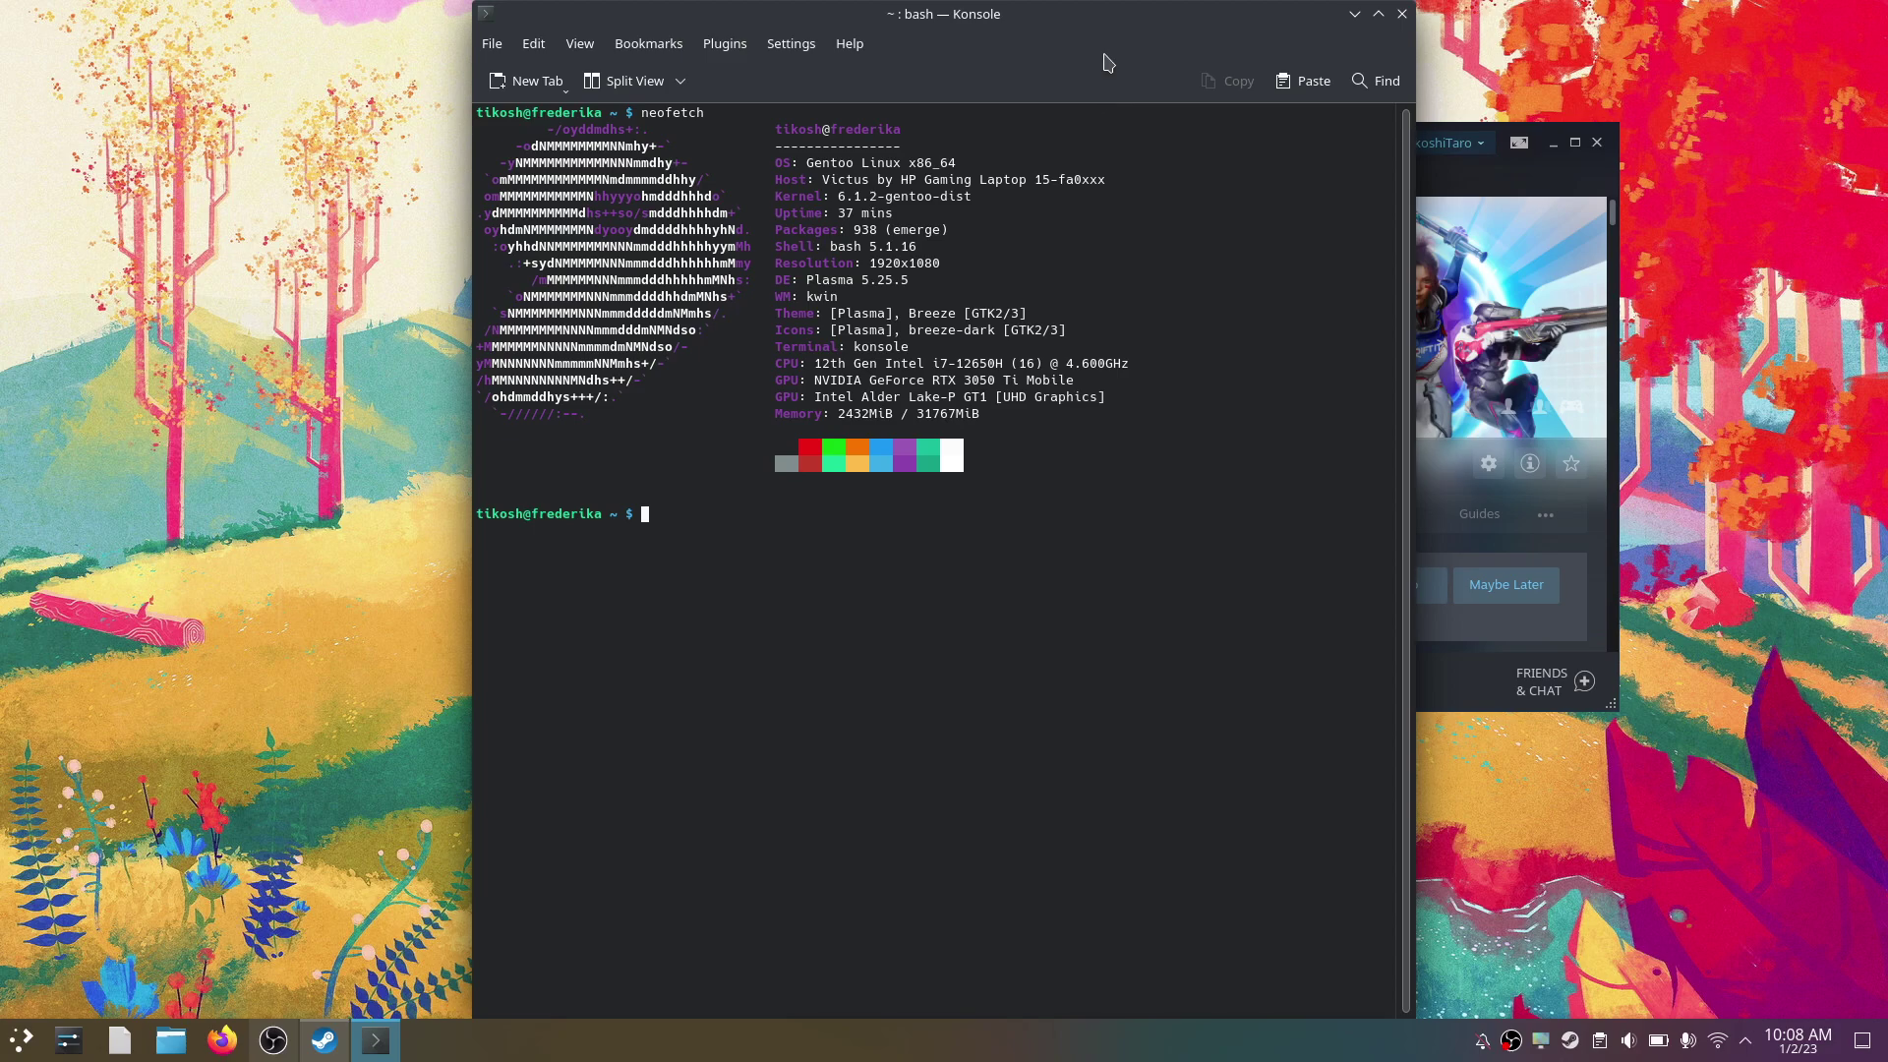
{"action": "left_click_drag", "start_coordinate": [1099, 99], "coordinate": [944, 3]}
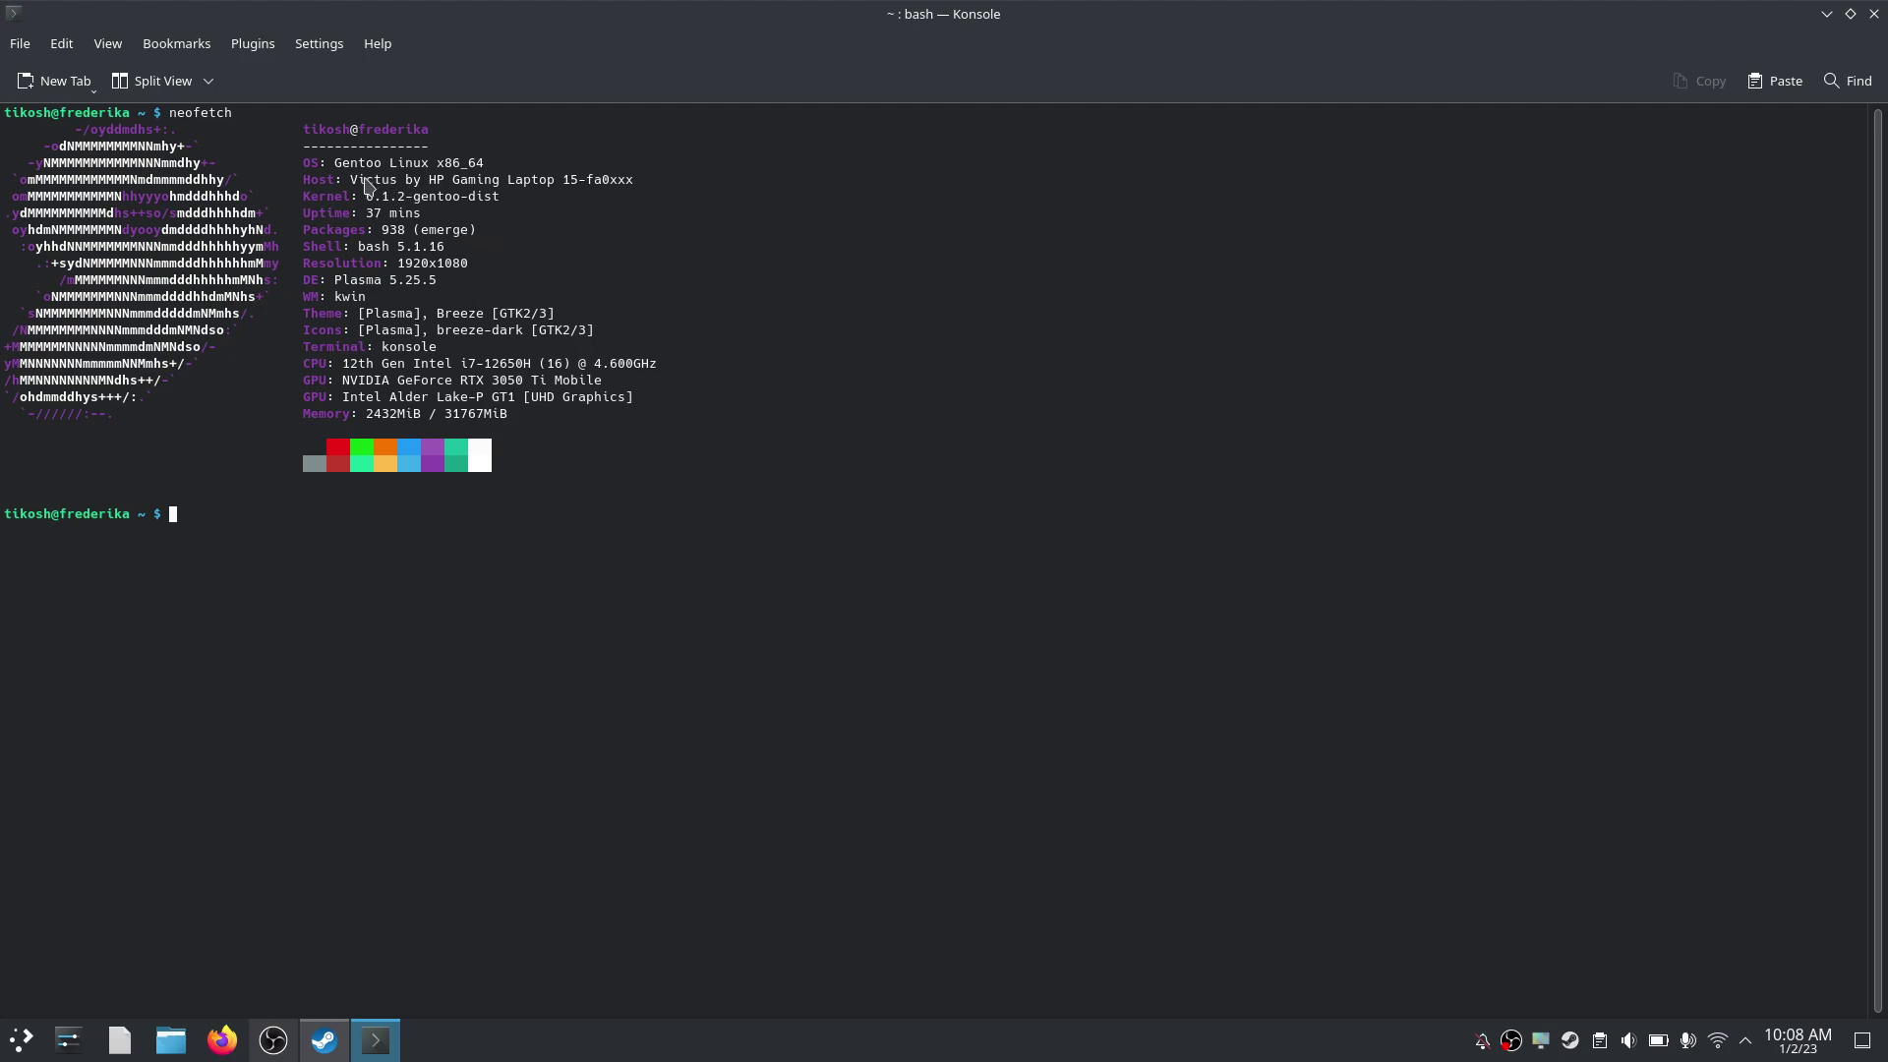
Highlight the Host laptop model and Kernel version, close Konsole, and bring OBS Studio forward.
{"action": "mouse_move", "coordinate": [362, 180]}
{"action": "left_mouse_down"}
{"action": "mouse_move", "coordinate": [649, 182]}
{"action": "mouse_move", "coordinate": [623, 183]}
{"action": "left_mouse_up"}
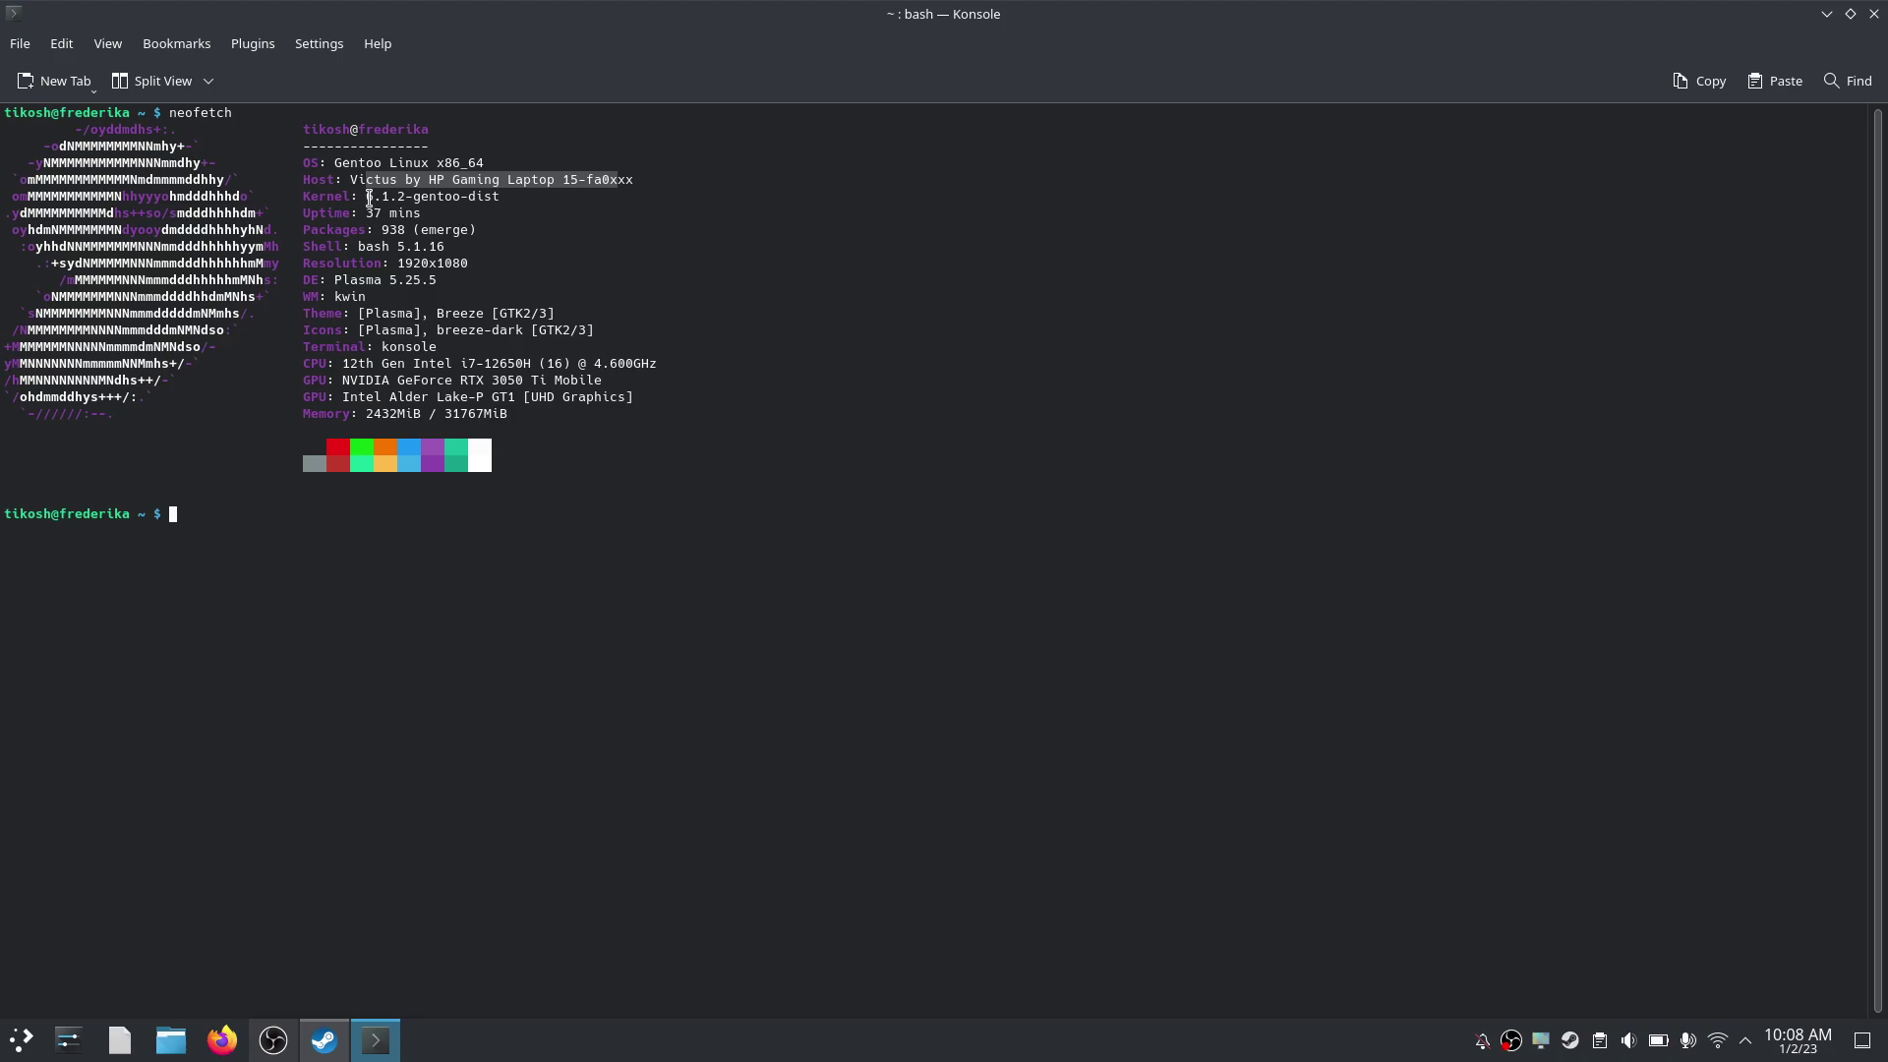
{"action": "mouse_move", "coordinate": [366, 196]}
{"action": "left_mouse_down"}
{"action": "mouse_move", "coordinate": [487, 213]}
{"action": "mouse_move", "coordinate": [516, 195]}
{"action": "mouse_move", "coordinate": [501, 189]}
{"action": "left_mouse_up"}
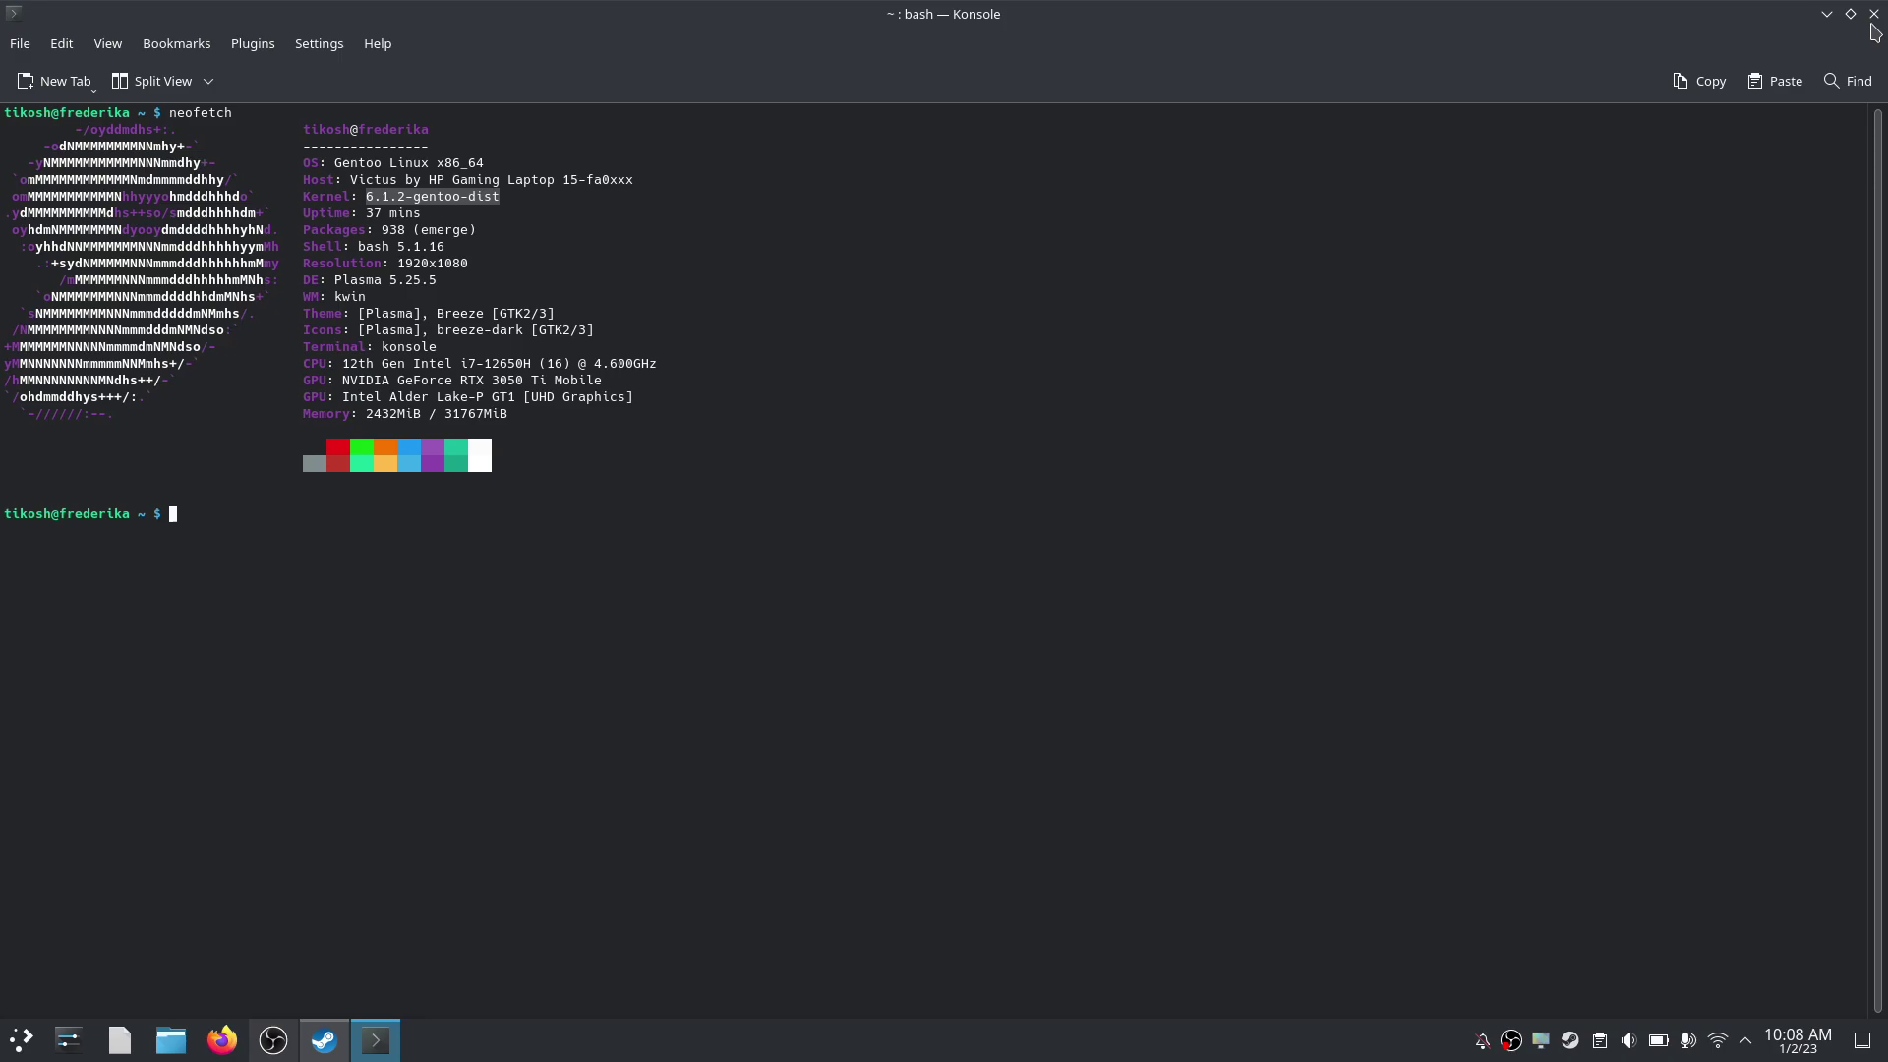
{"action": "left_click", "coordinate": [1875, 14]}
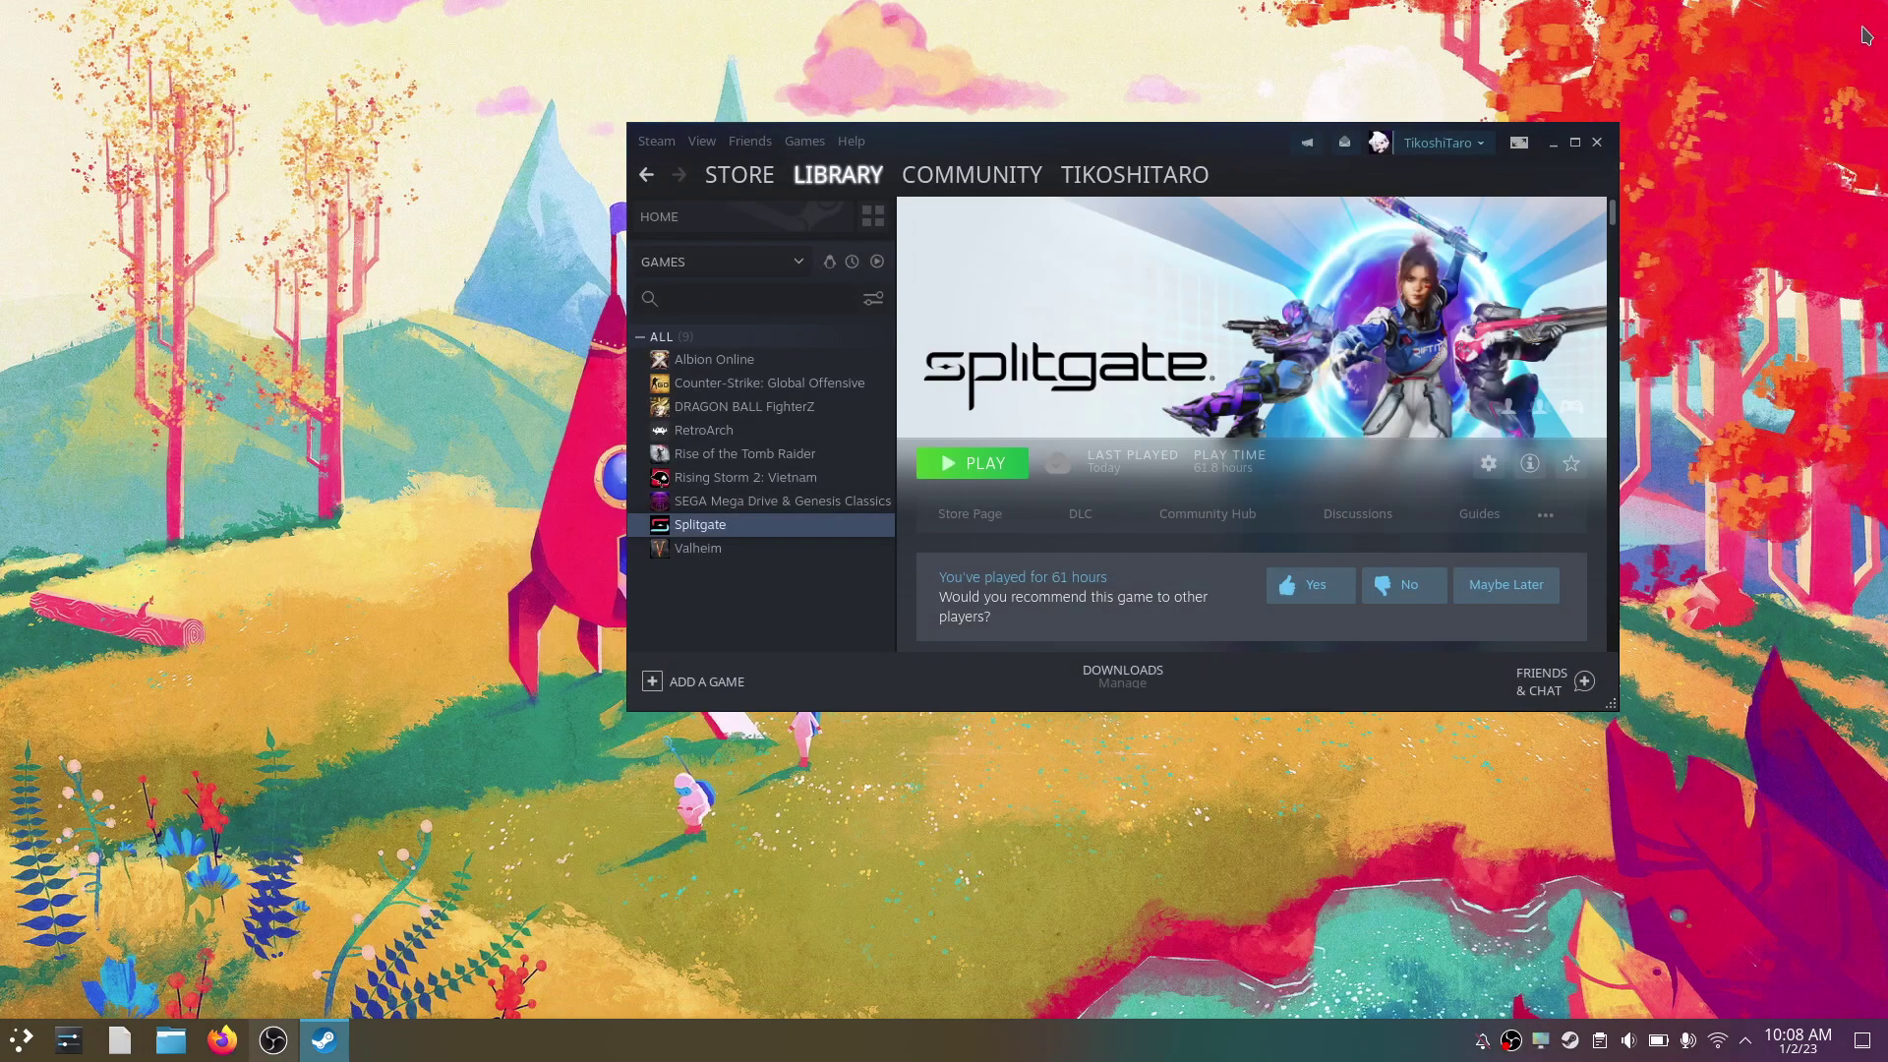
{"action": "left_click", "coordinate": [272, 1042]}
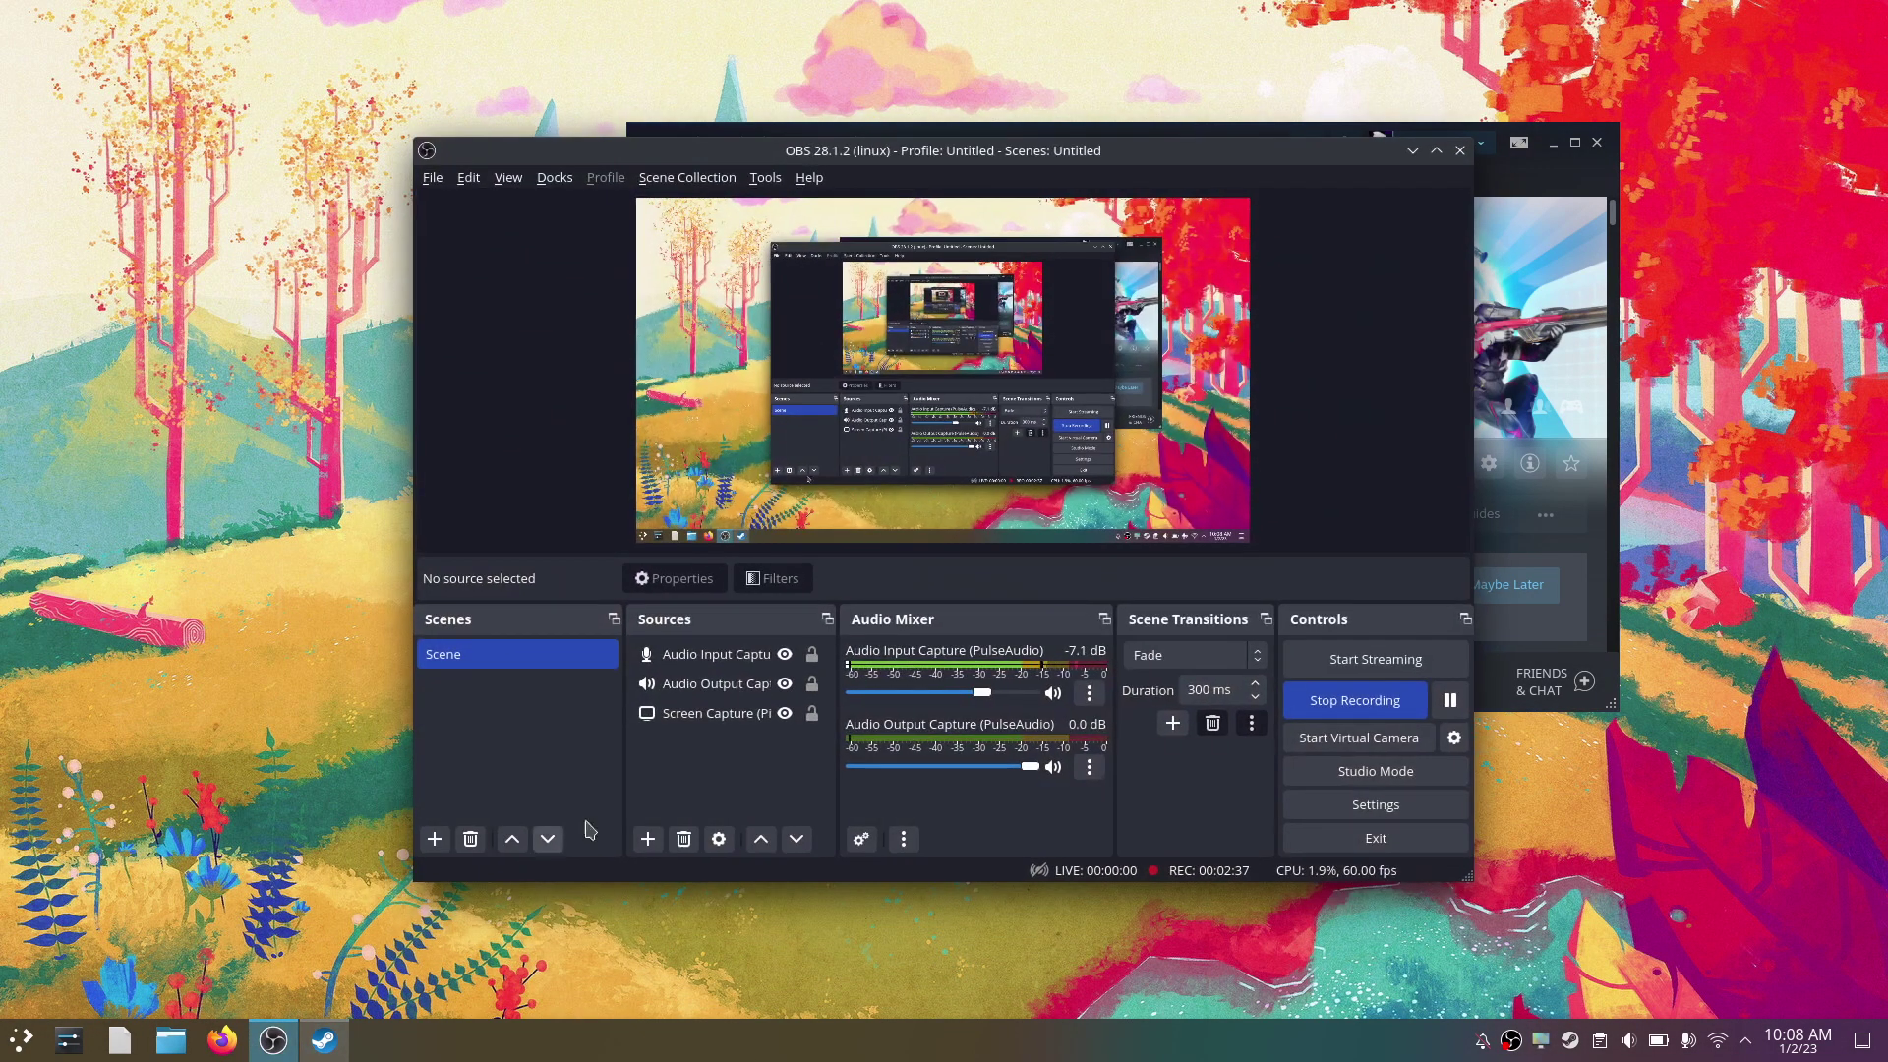